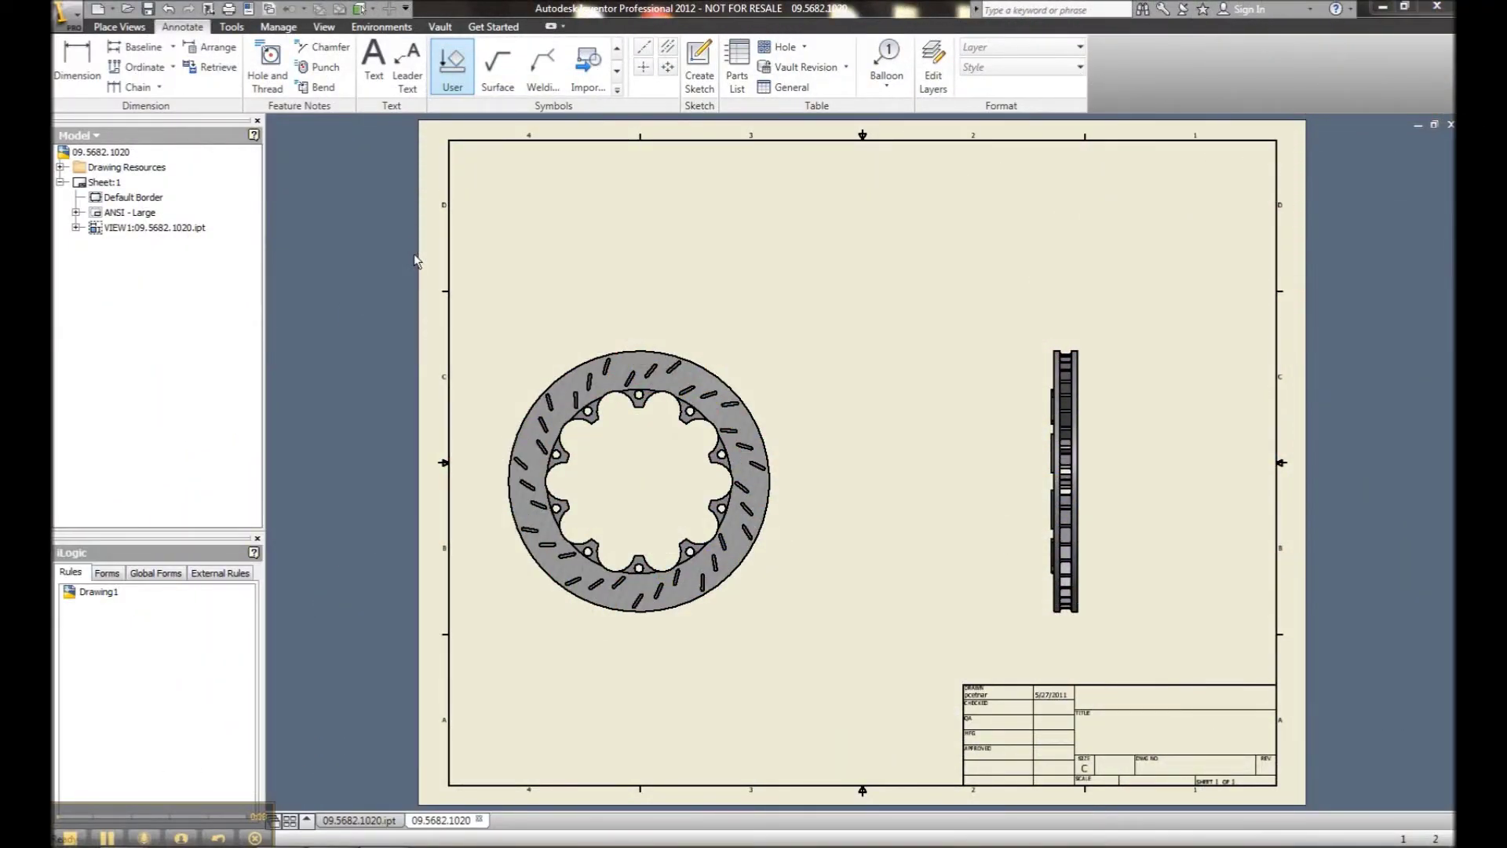
# - Insert a Vault Revision table (ZONE, REV, DESCRIPTION, DATE, APPROVED) at the sheet's top-left corner
pyautogui.click(279, 28)
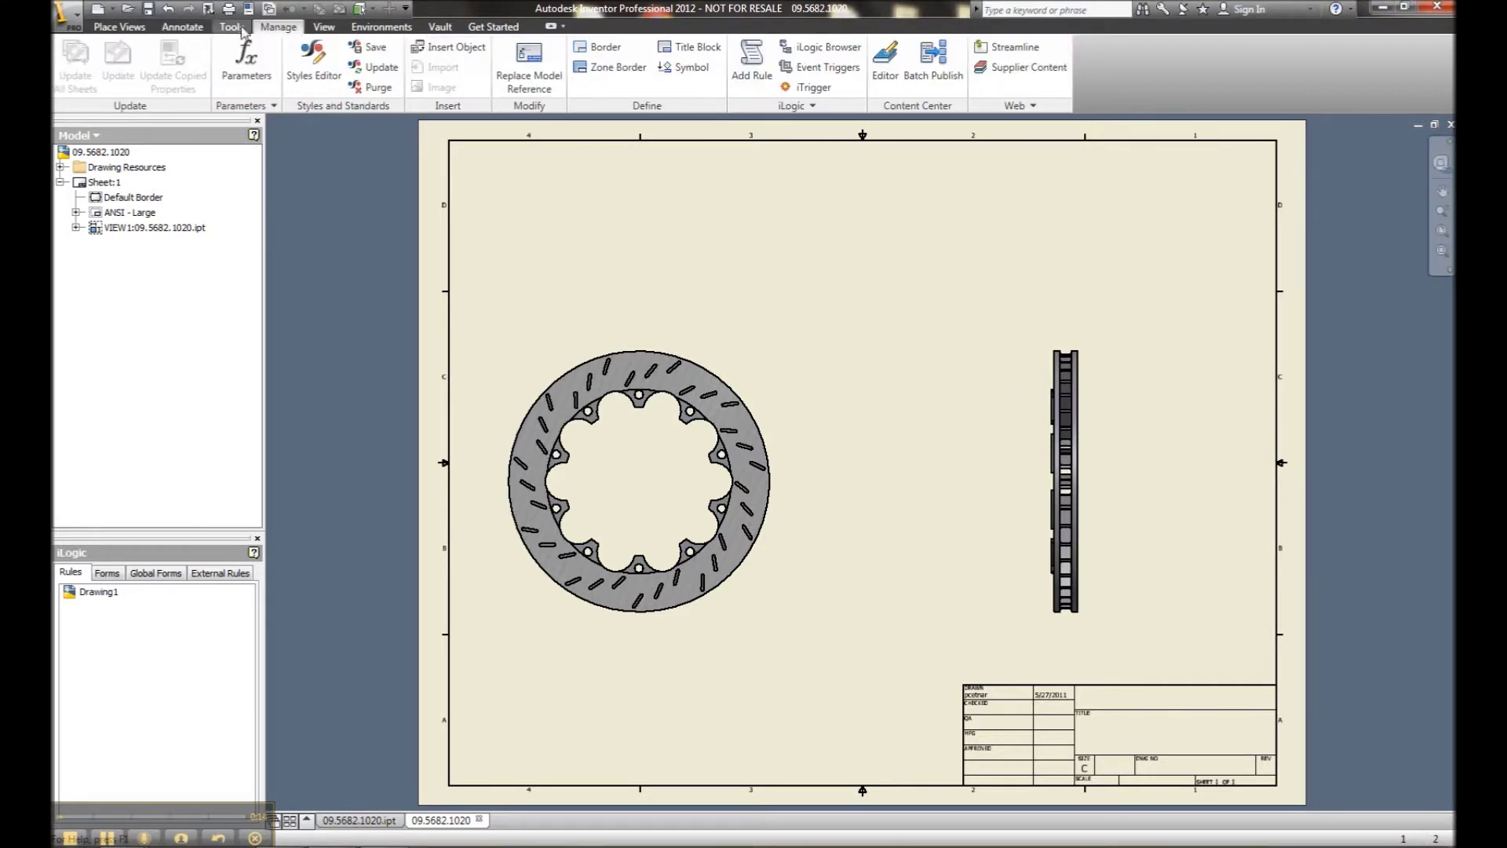
pyautogui.click(182, 26)
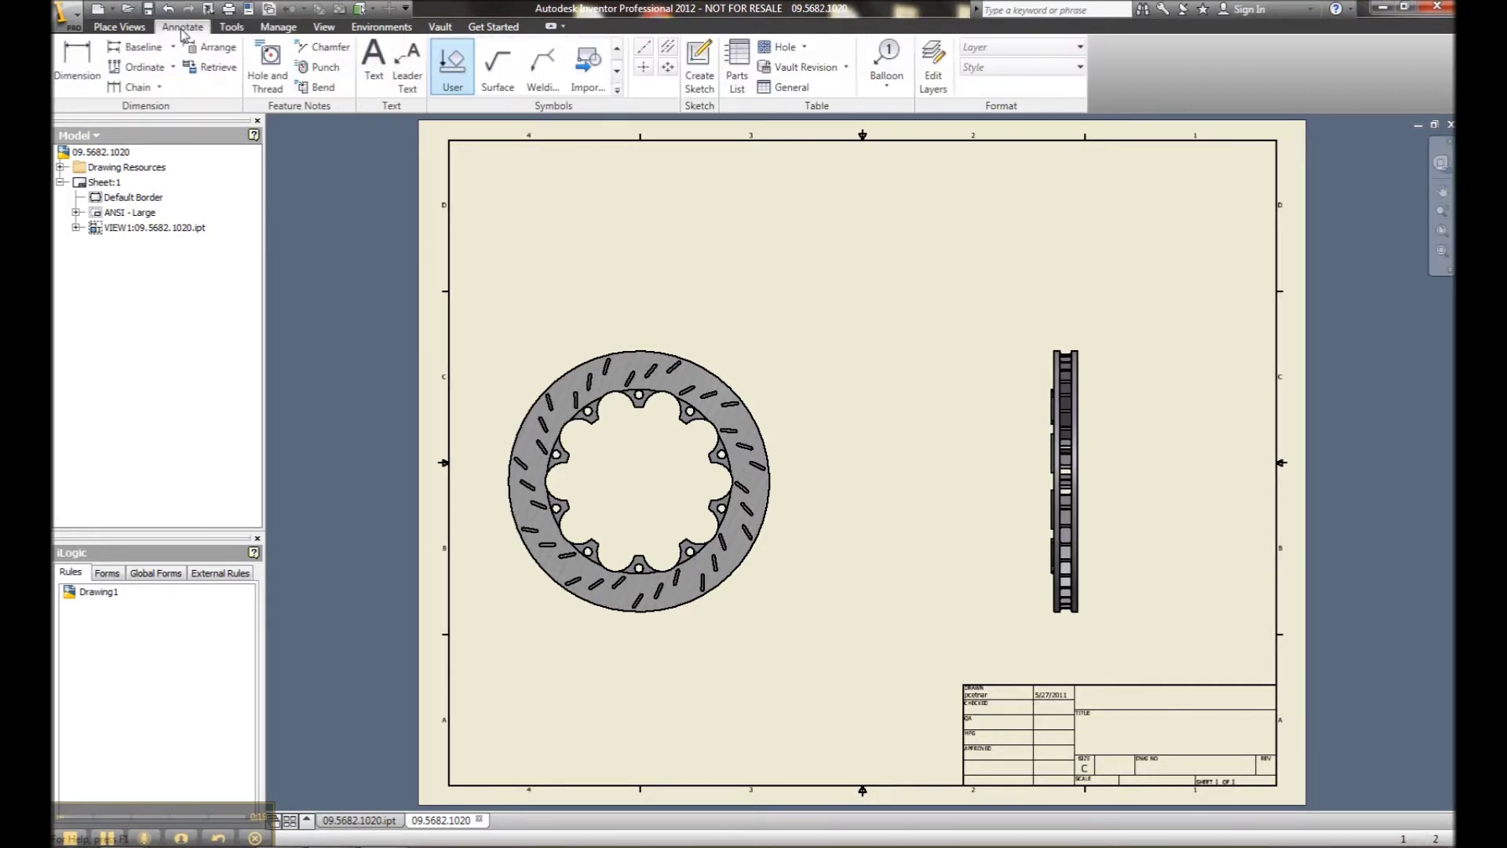
pyautogui.click(811, 67)
pyautogui.click(463, 157)
pyautogui.scroll(4, 485, 183)
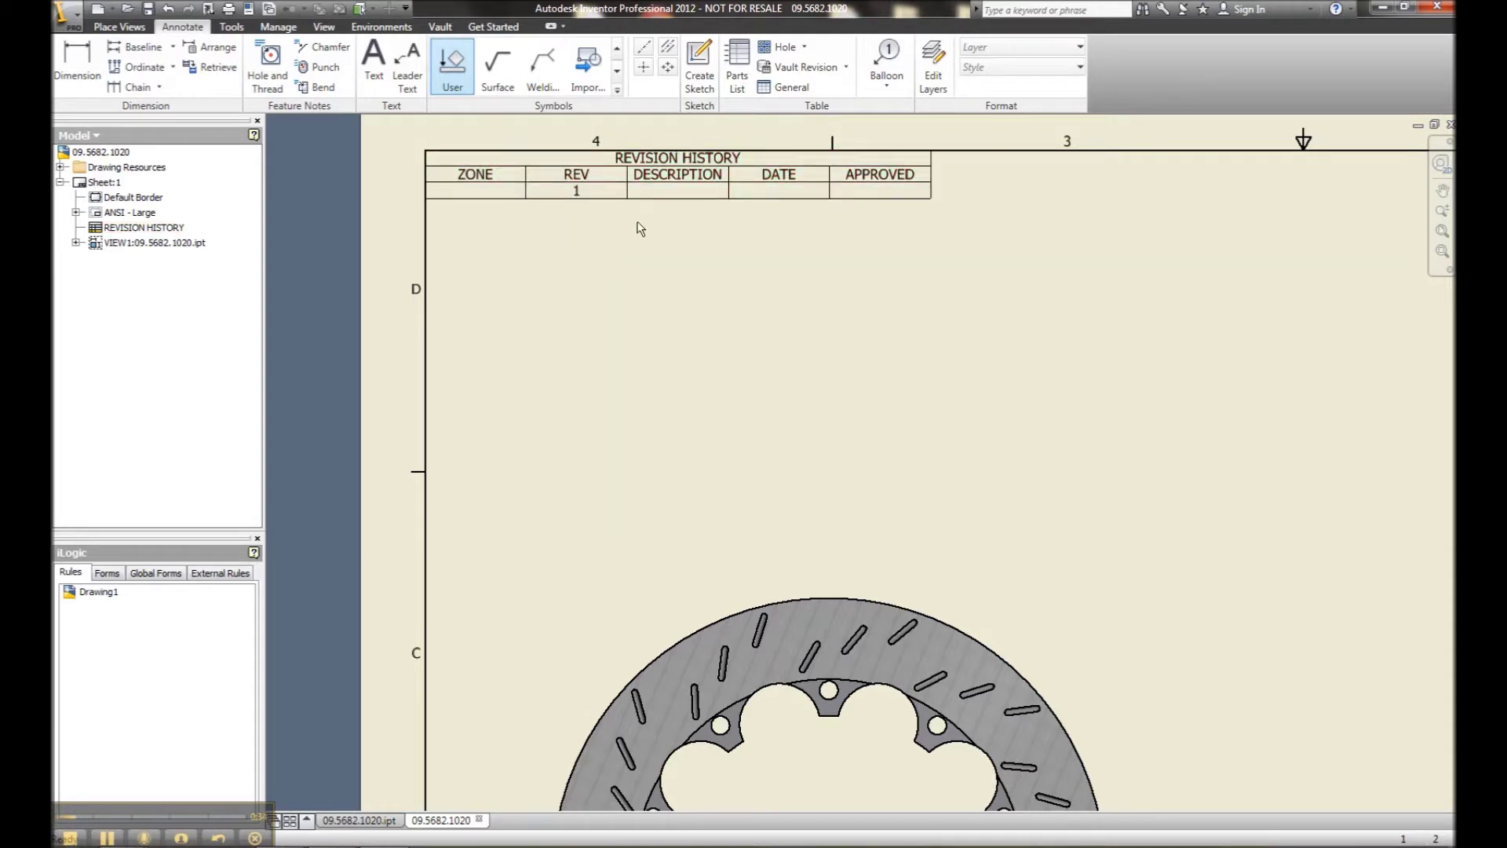
# - Create a custom Comments property and add it as a sixth column after APPROVED
pyautogui.doubleClick(550, 200)
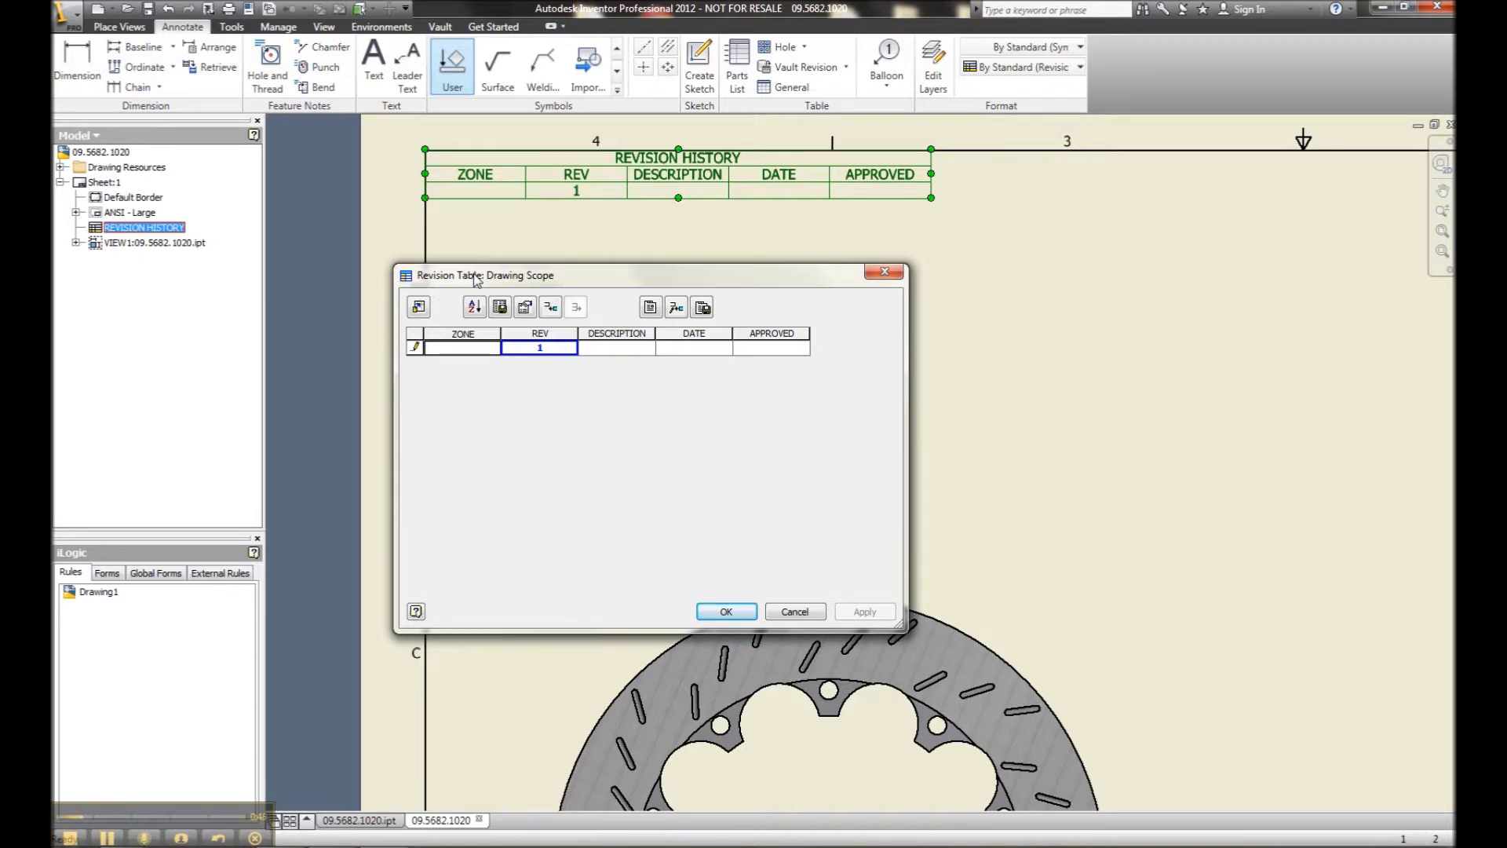
pyautogui.click(417, 306)
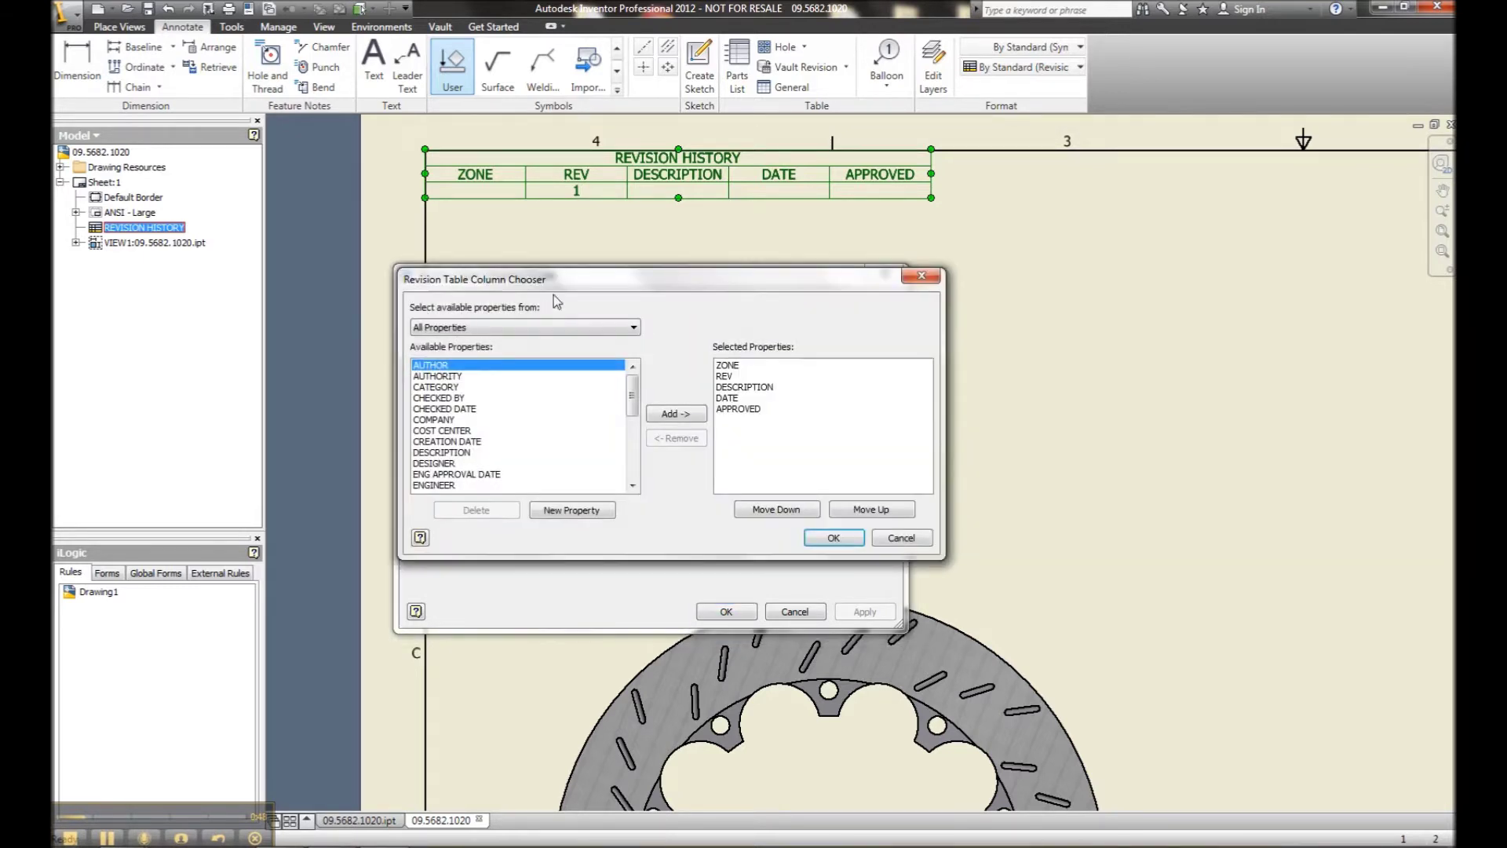
pyautogui.moveTo(553, 294); pyautogui.dragTo(561, 402)
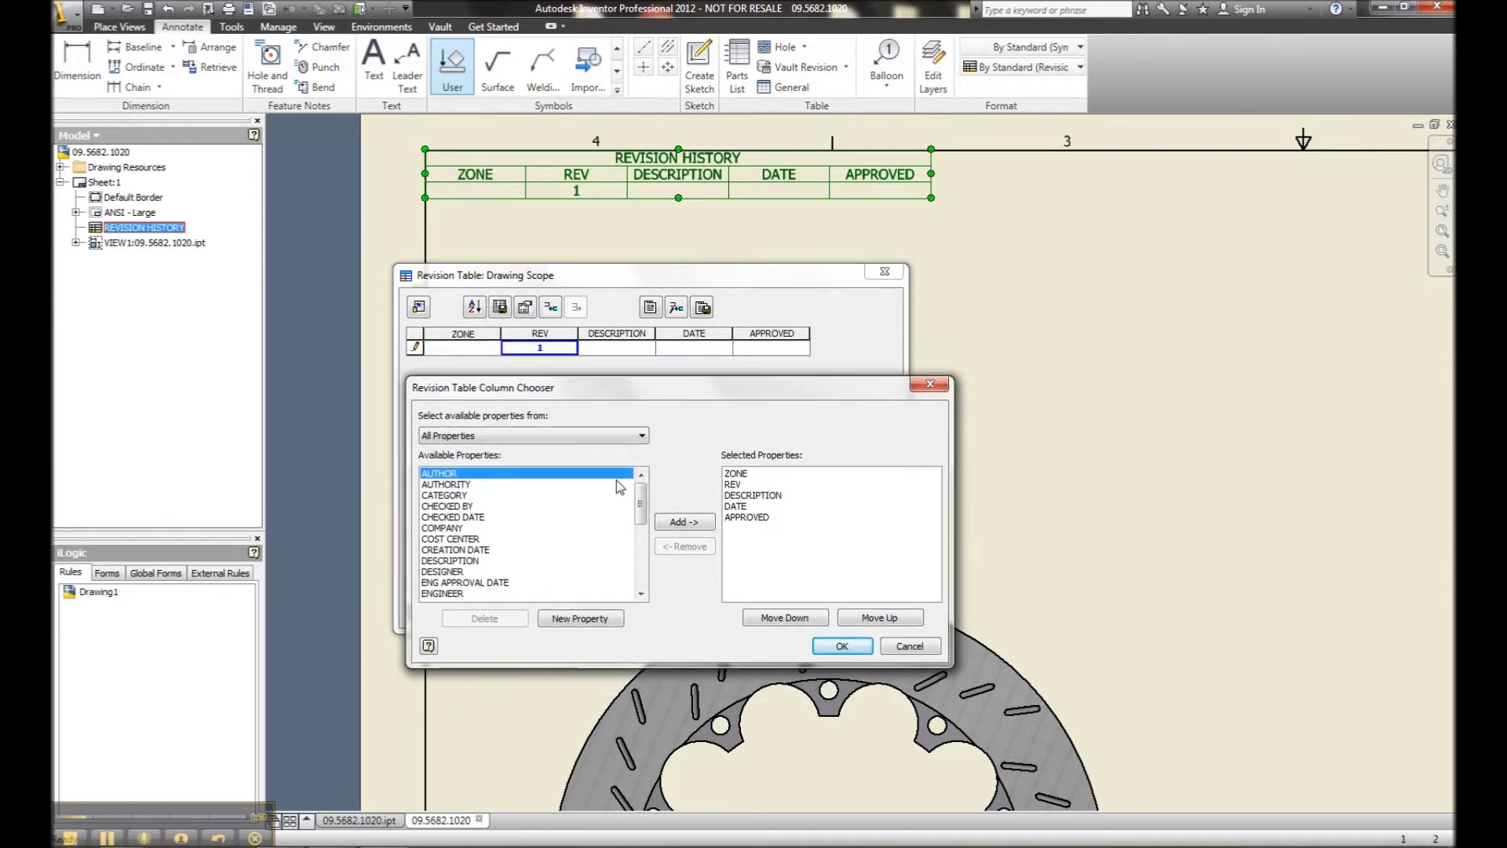
pyautogui.moveTo(642, 508); pyautogui.dragTo(643, 514)
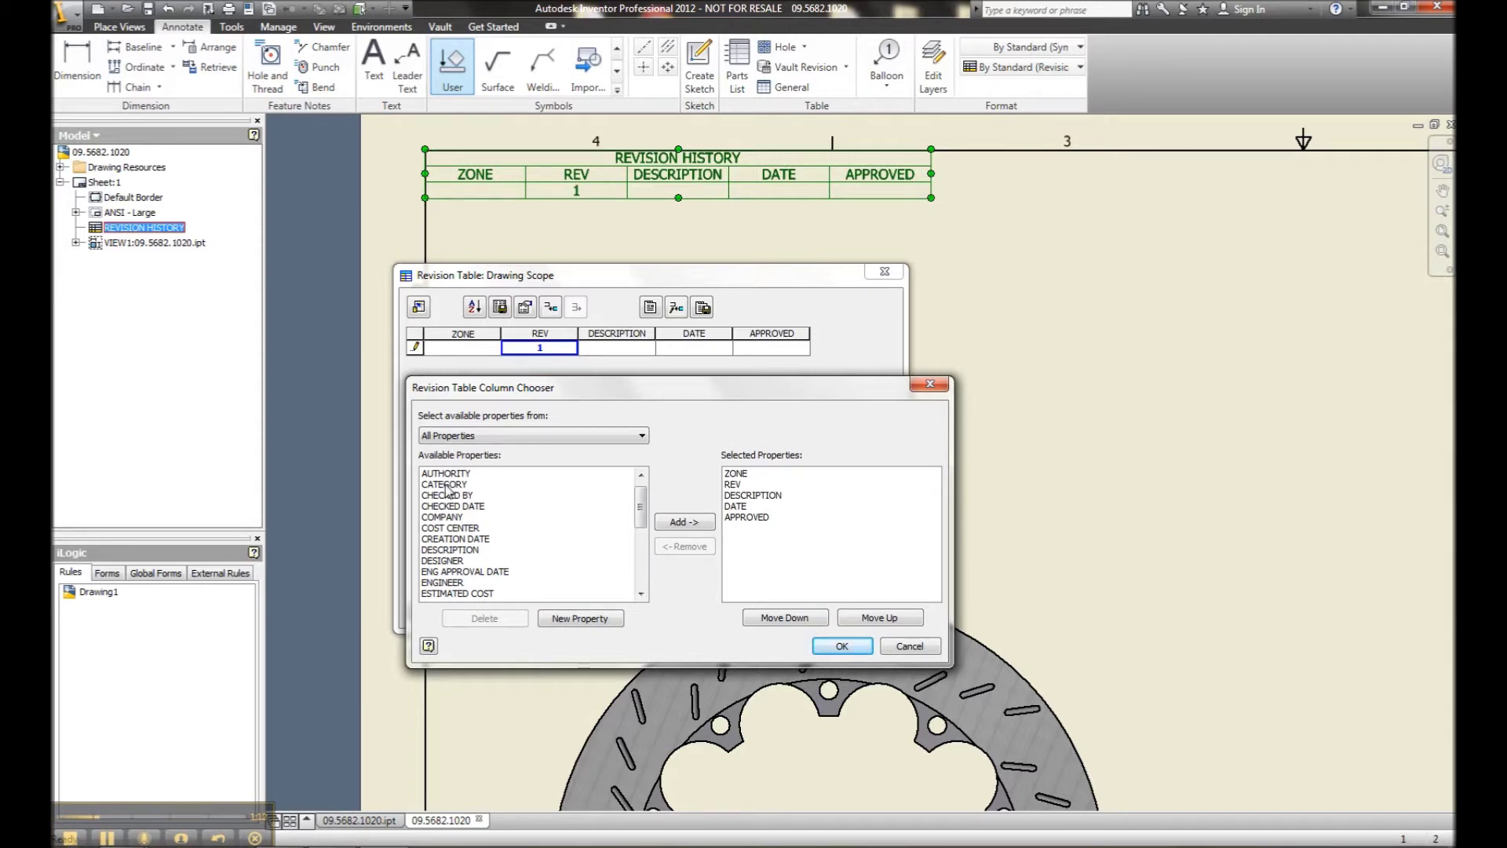
pyautogui.click(565, 624)
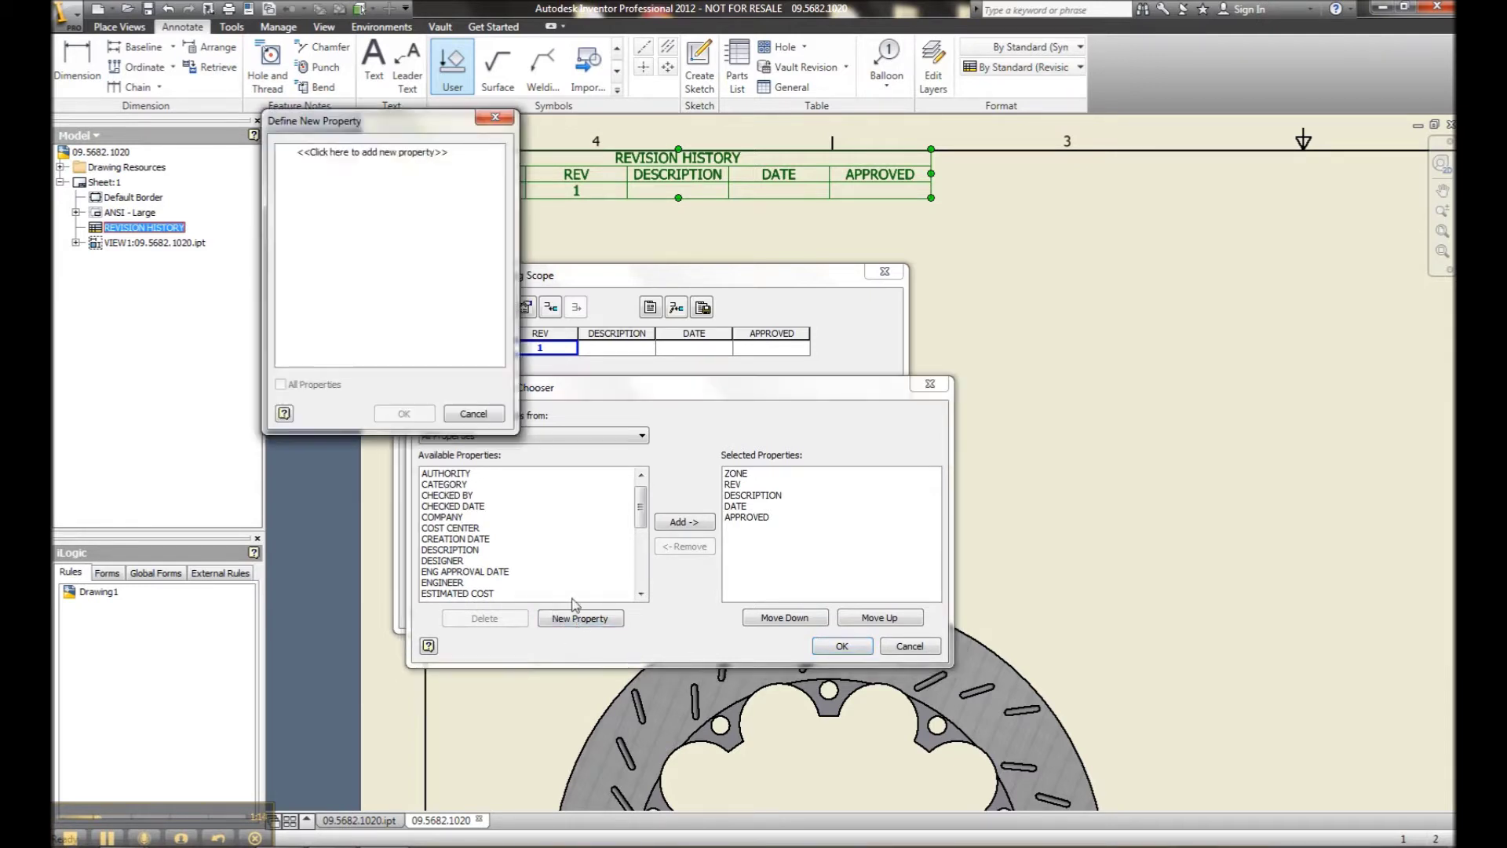
pyautogui.click(382, 157)
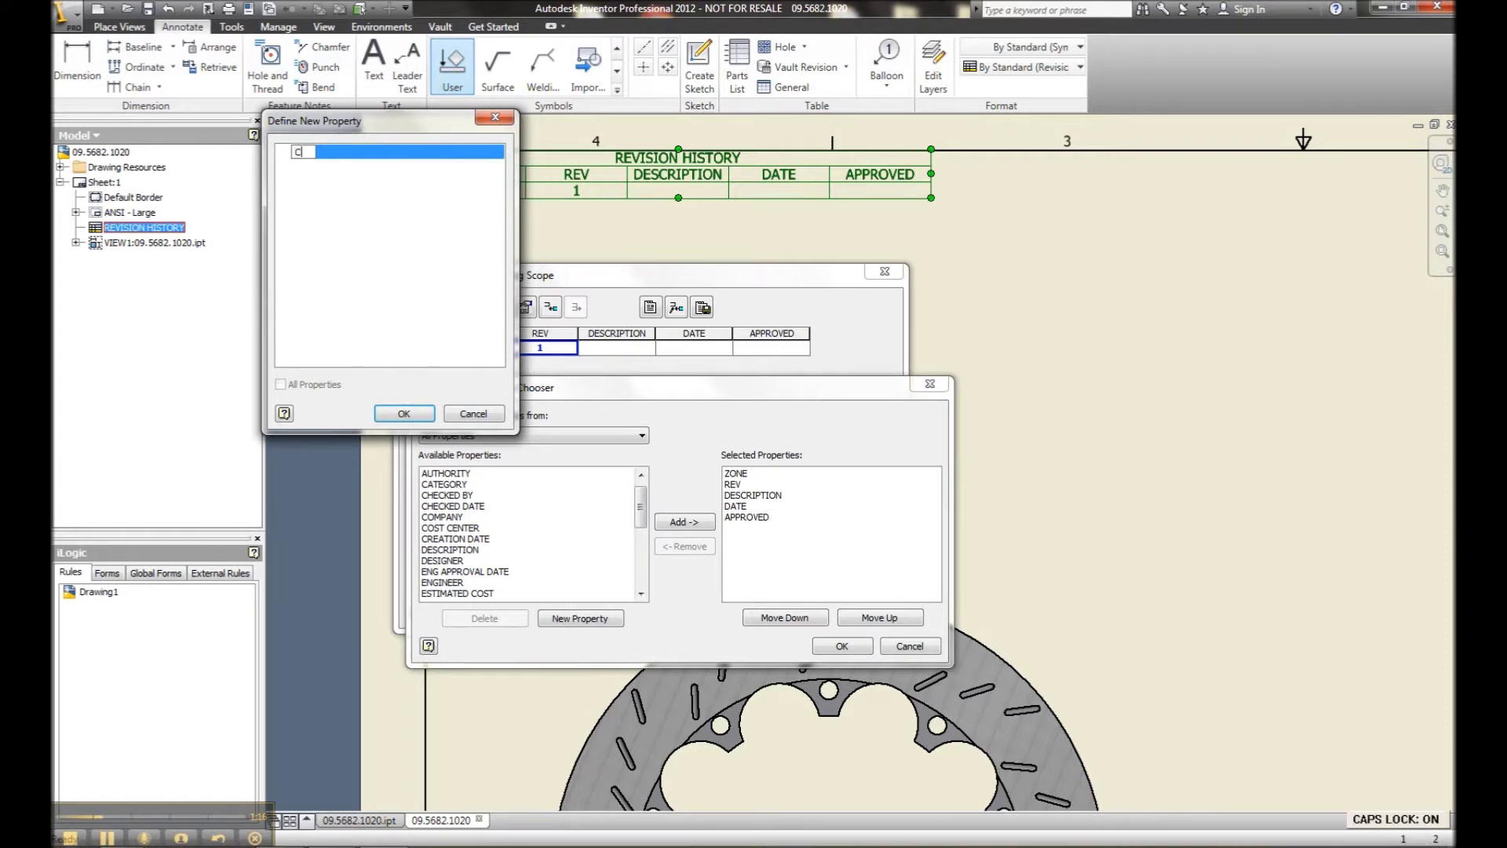
pyautogui.write('Commments')
pyautogui.click(404, 413)
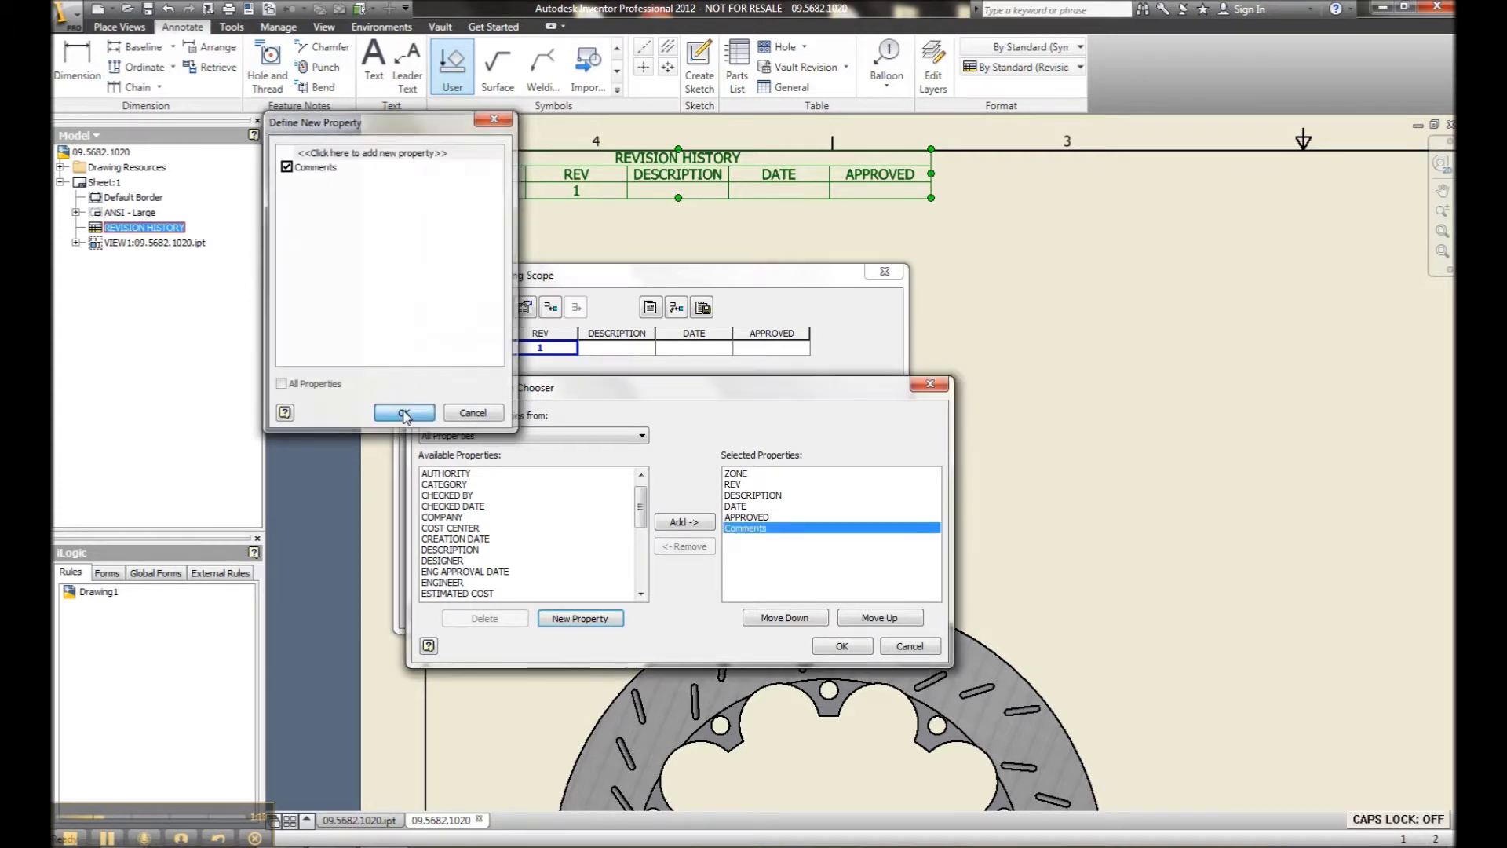
pyautogui.click(836, 647)
pyautogui.click(726, 611)
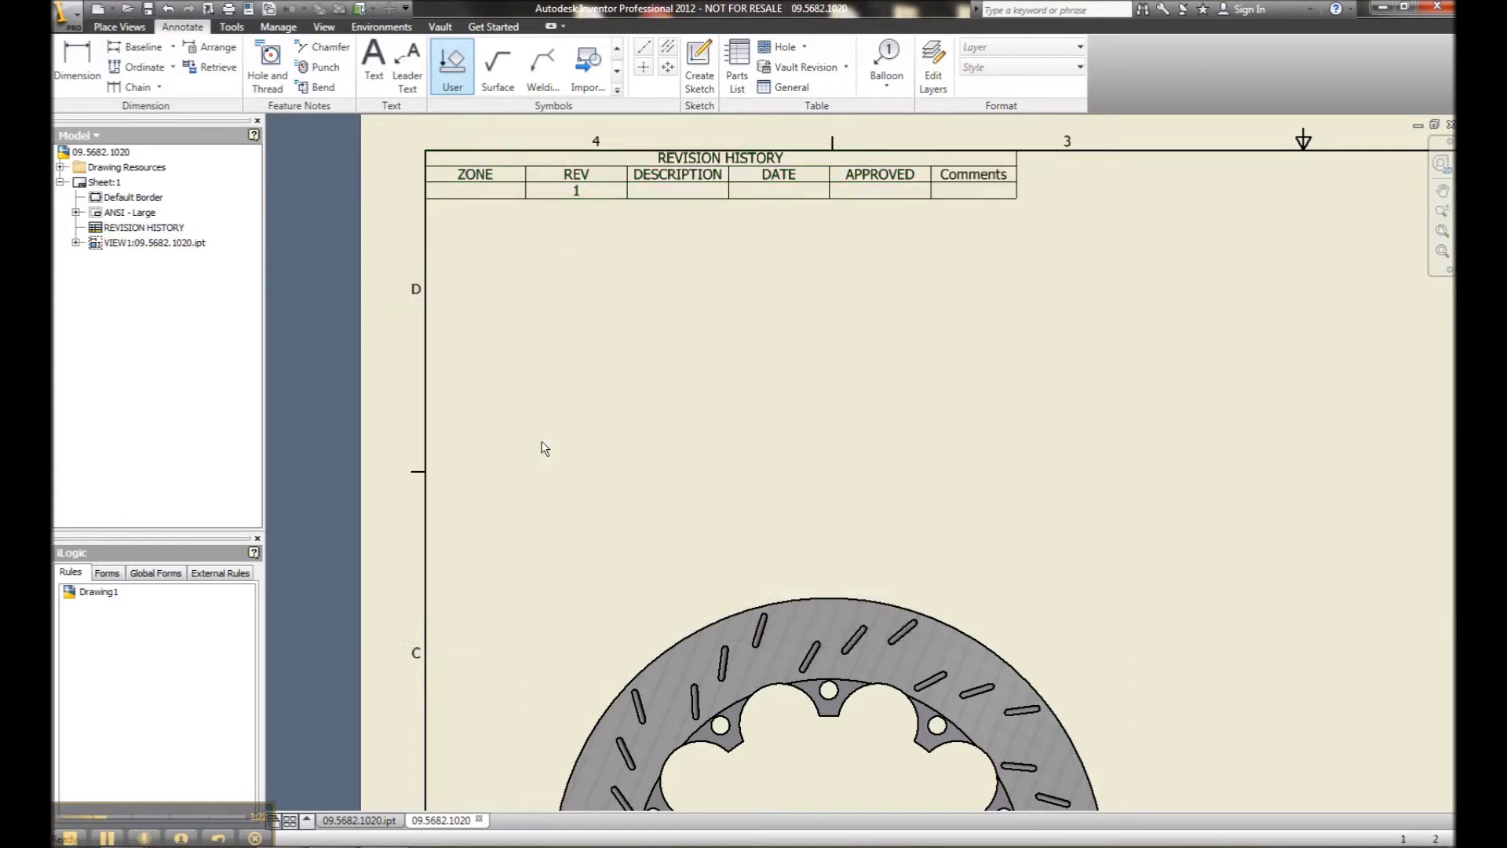
# - Save the drawing as 09.5682.1020.dwg
pyautogui.click(148, 8)
pyautogui.click(1210, 778)
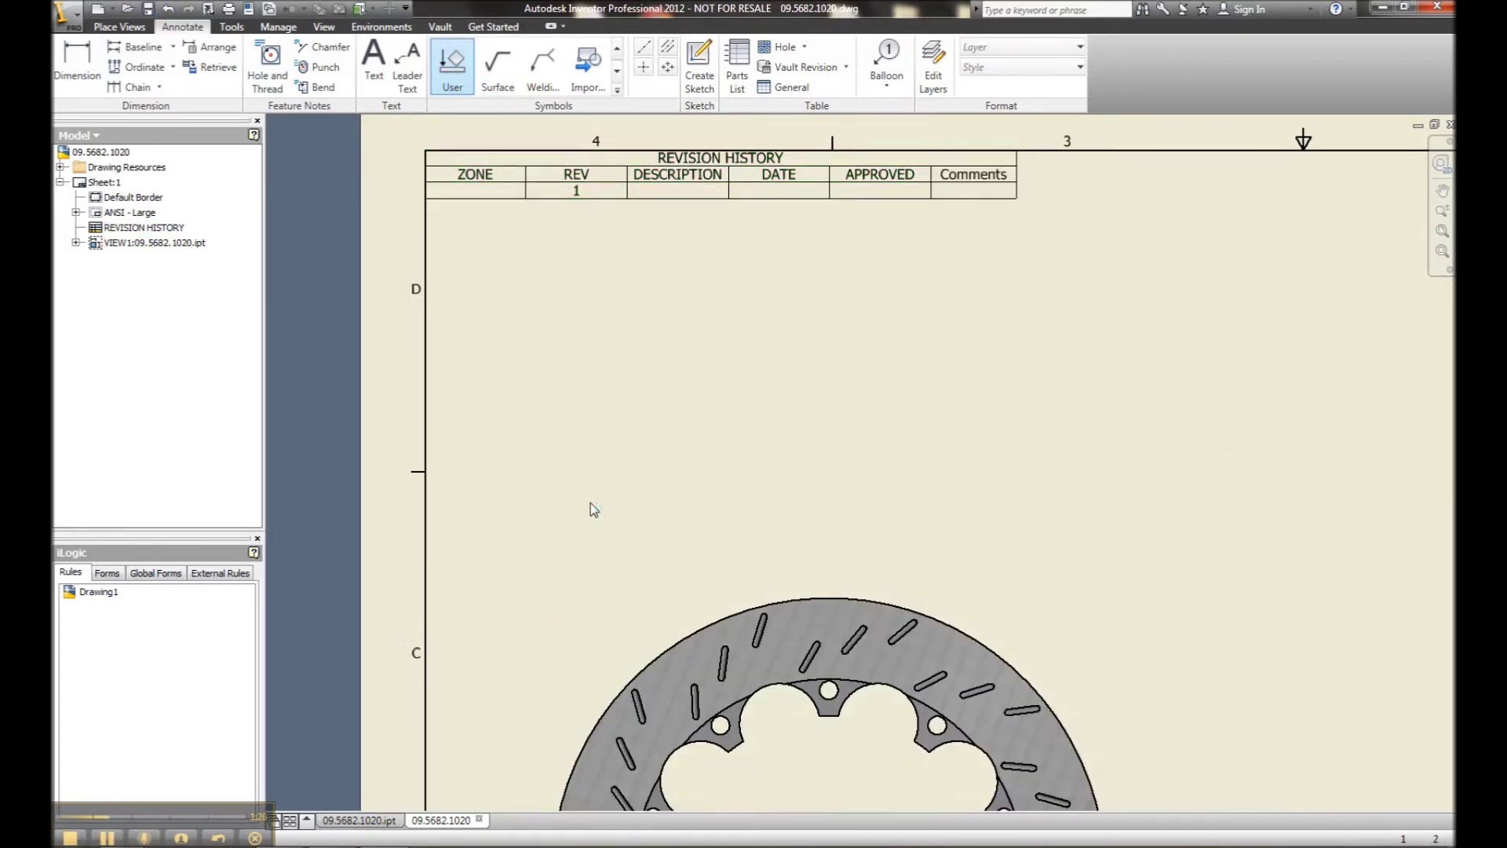
pyautogui.press('Home')
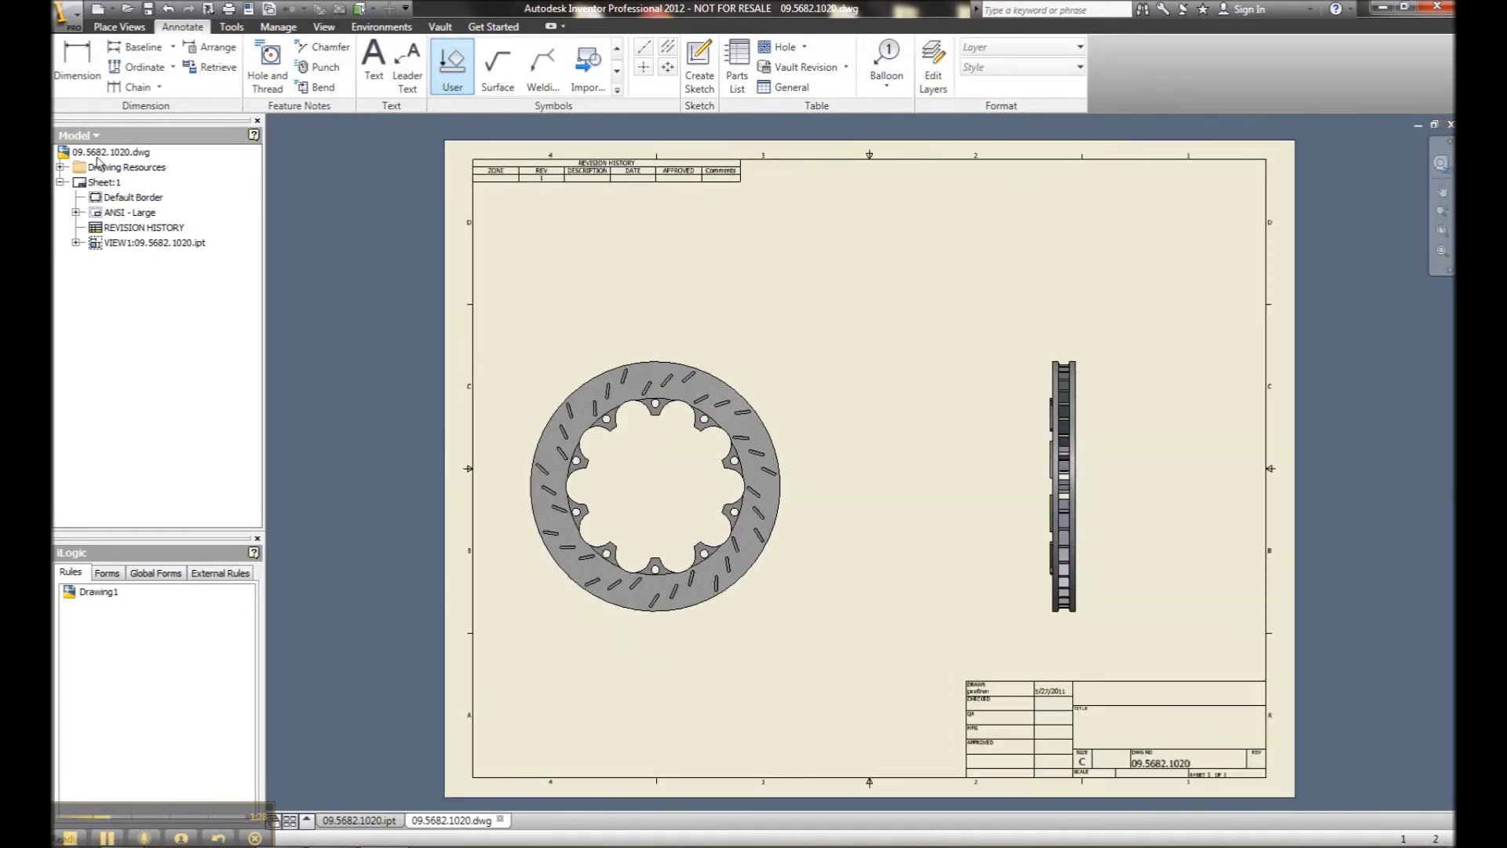
# - Check the drawing and part into Vault with comment 'initial add in', then close the documents
pyautogui.click(80, 136)
pyautogui.click(92, 173)
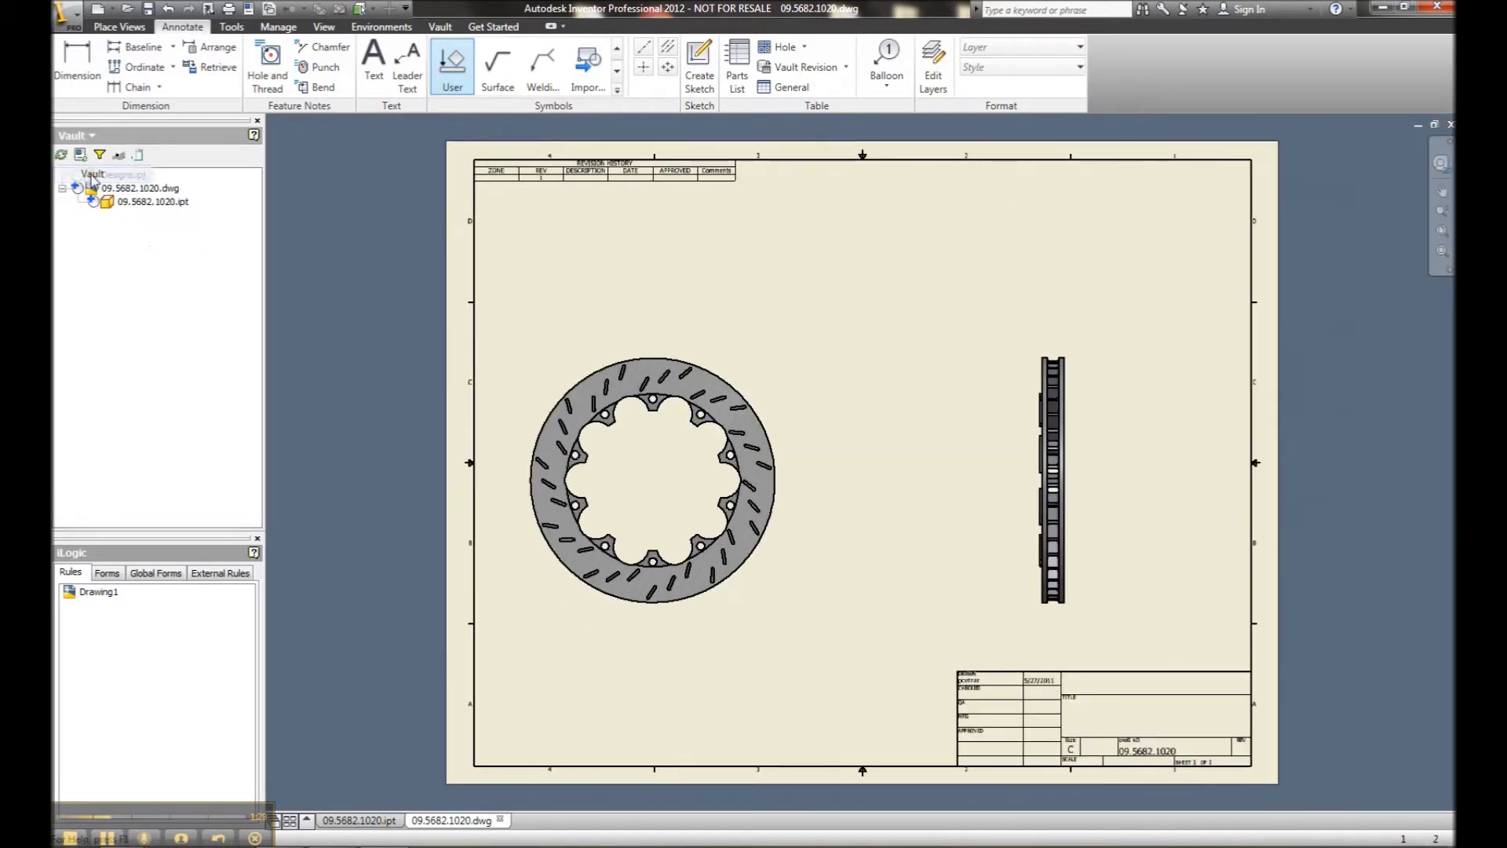
pyautogui.click(144, 191)
pyautogui.rightClick(142, 197)
pyautogui.click(168, 256)
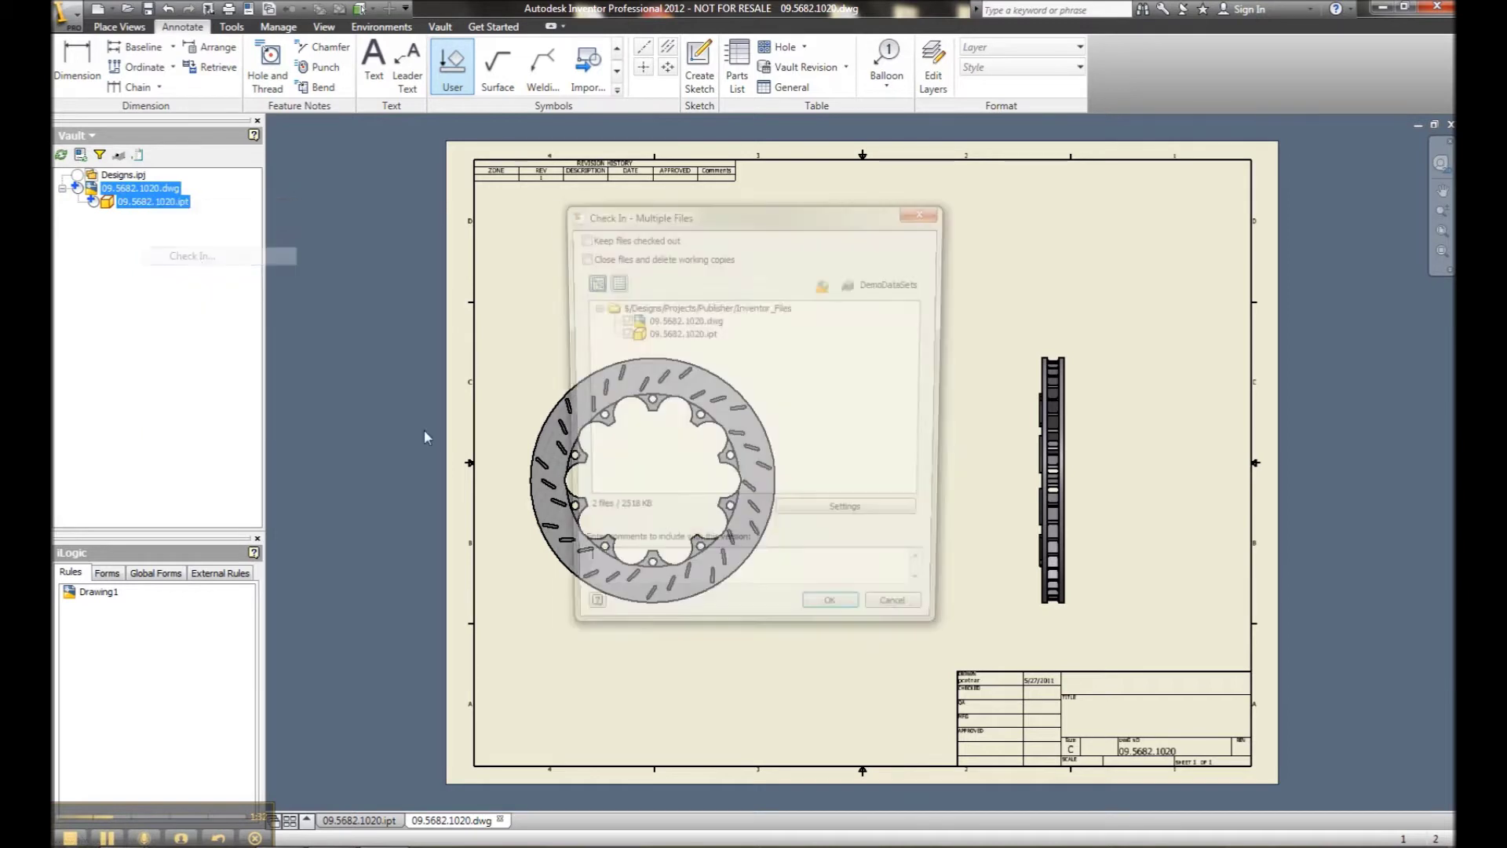
pyautogui.click(644, 571)
pyautogui.write('initial ad')
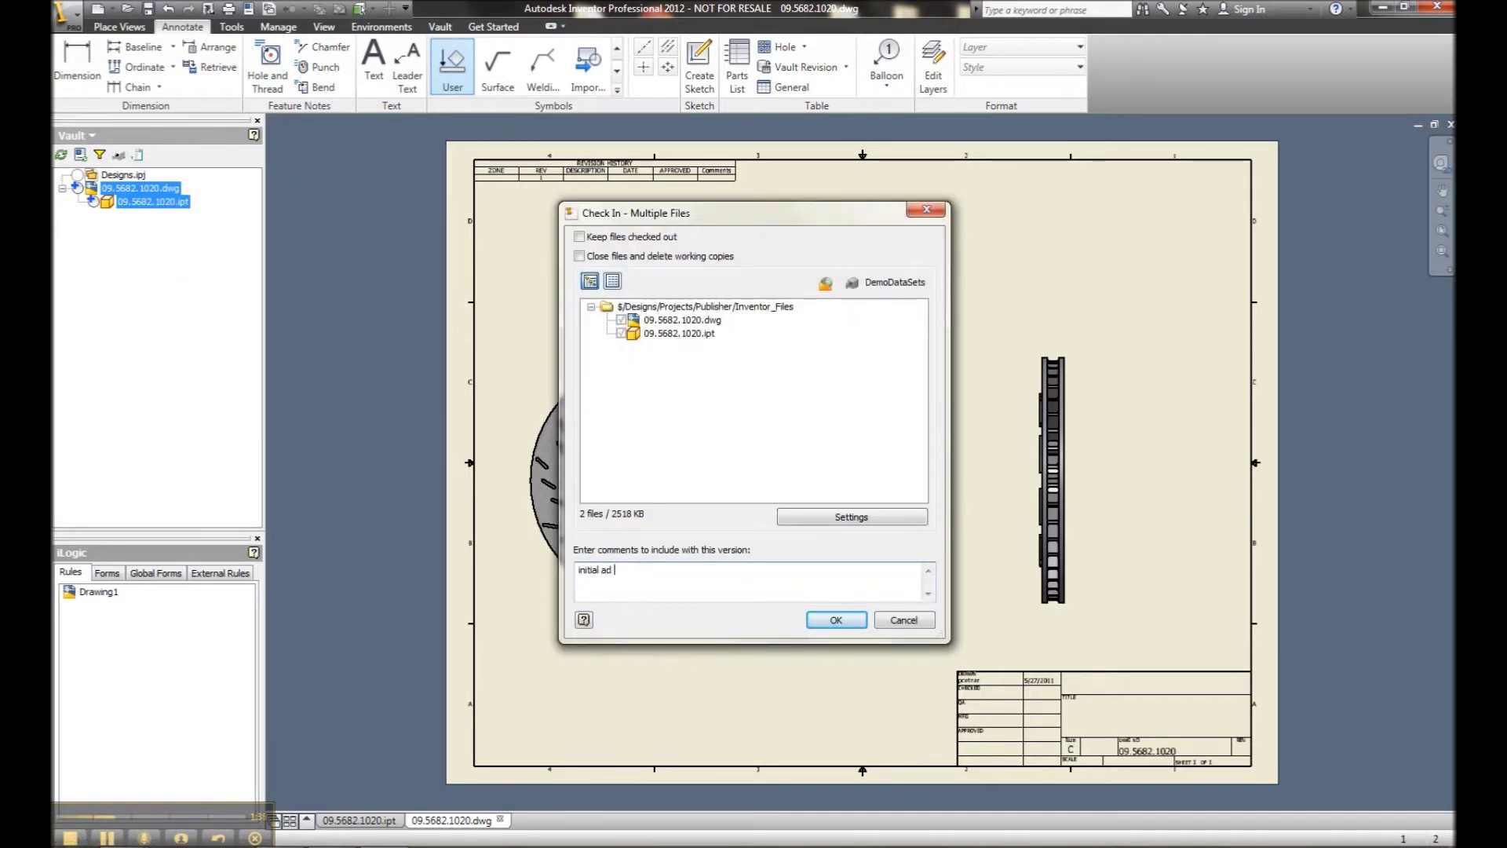
pyautogui.press('BackSpace')
pyautogui.write('d in')
pyautogui.click(833, 620)
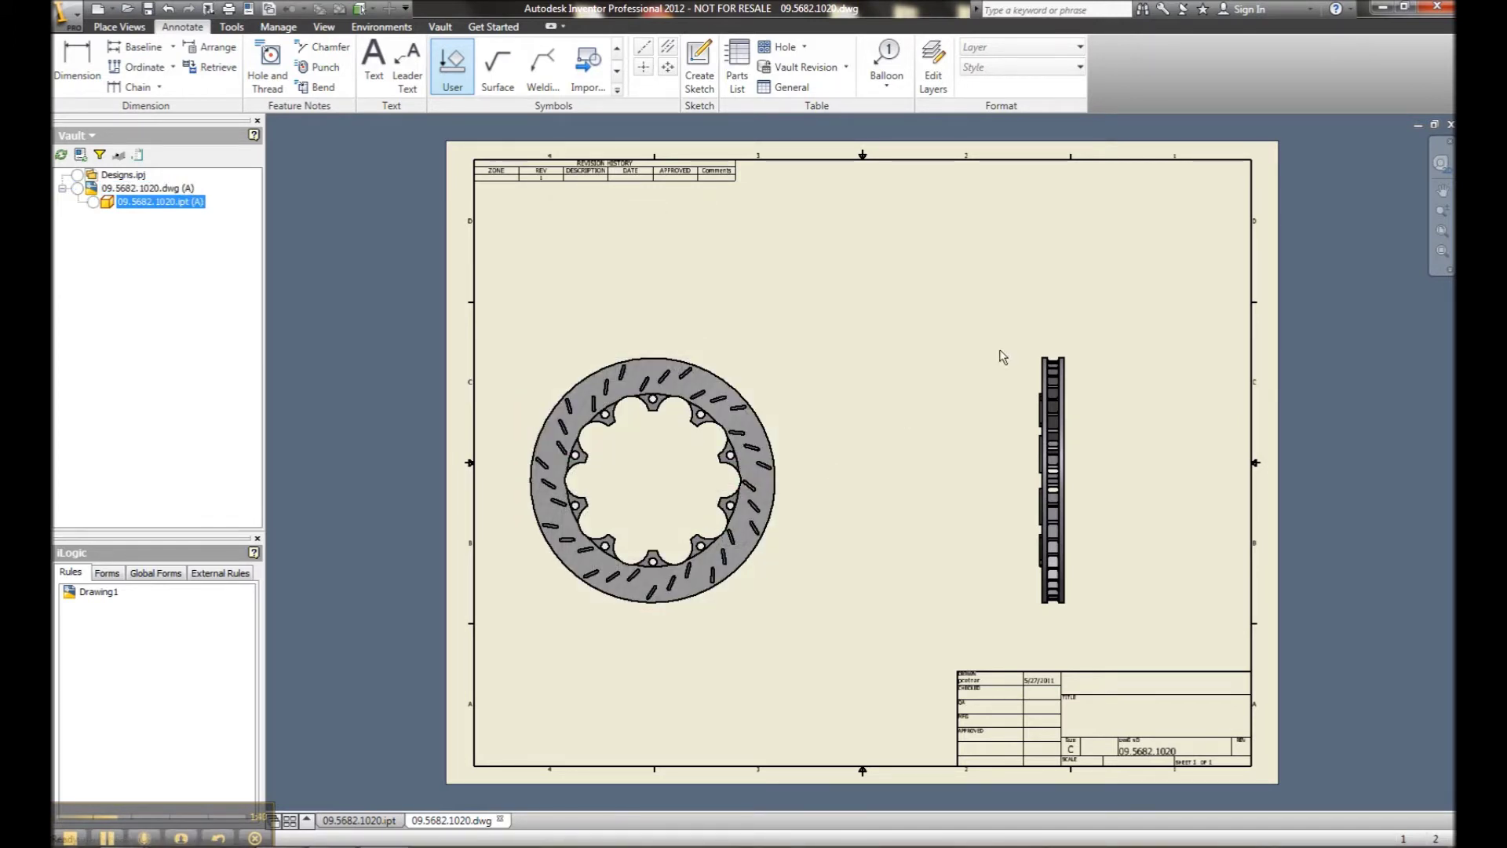
pyautogui.hotkey('ctrl', 'Tab')
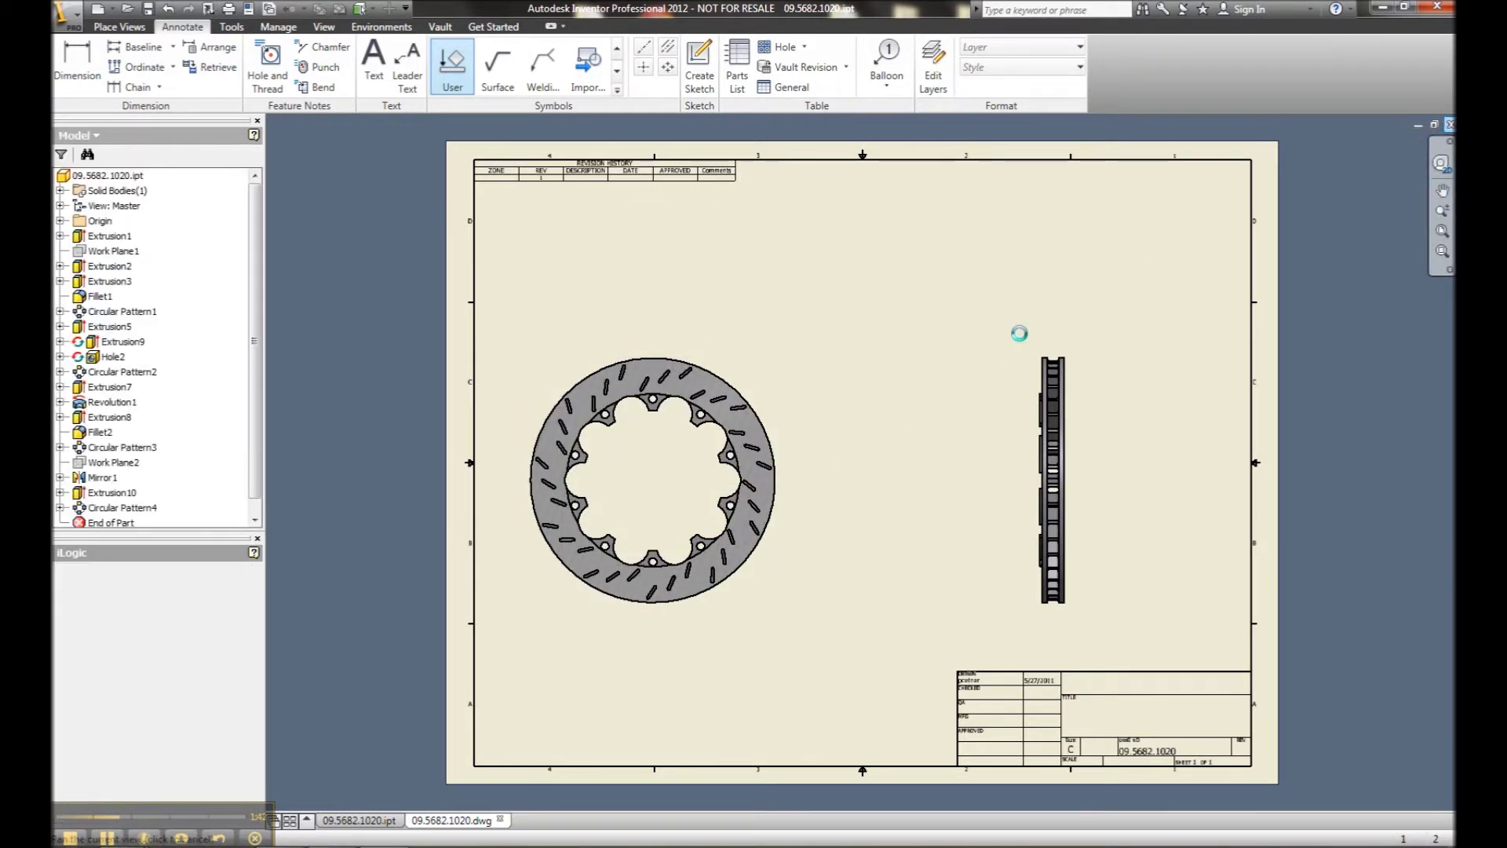
pyautogui.hotkey('ctrl', 'F4')
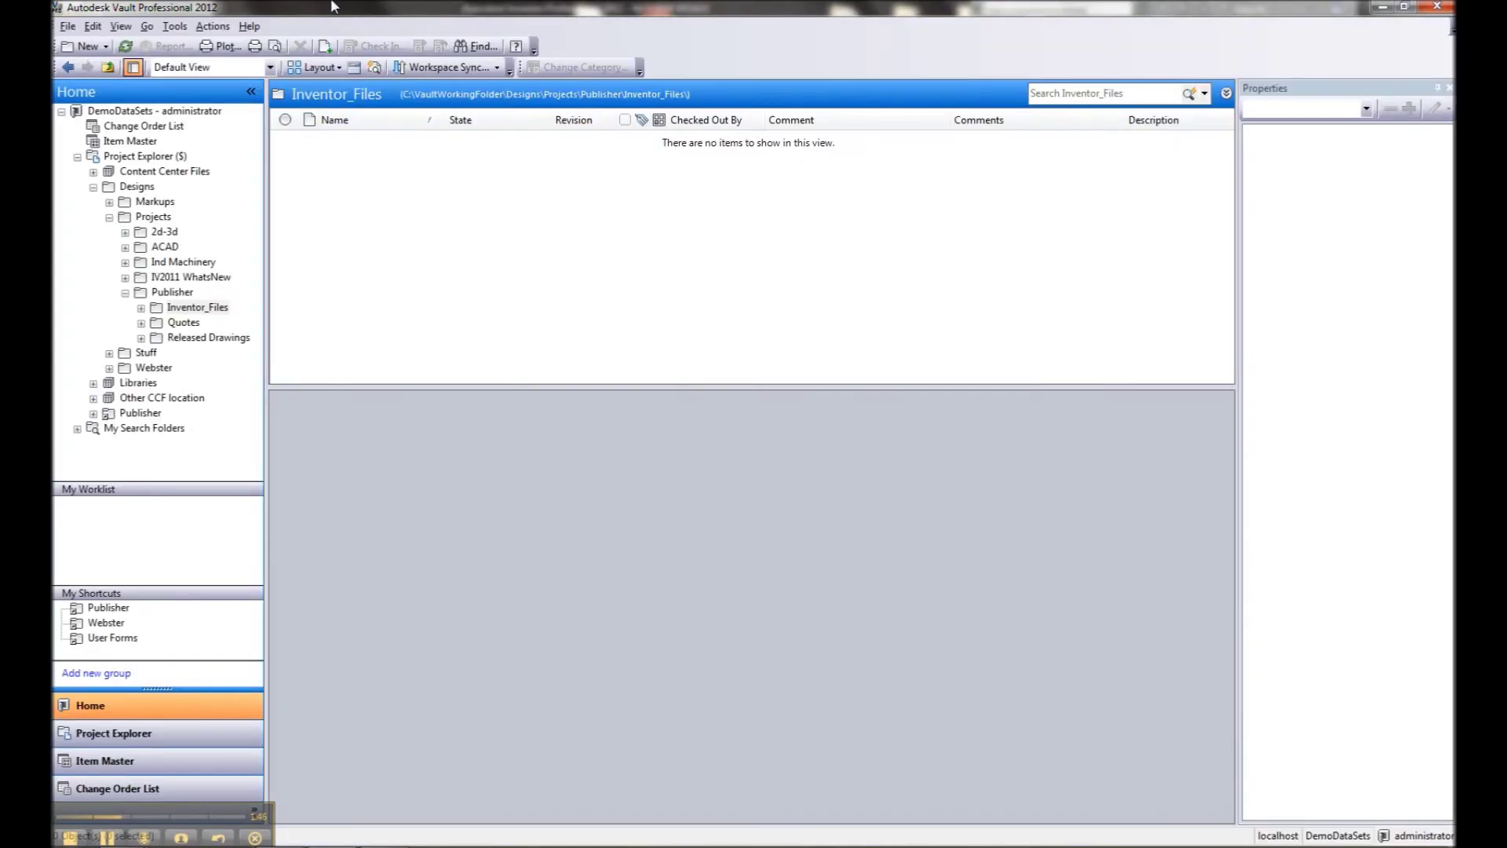
# - Refresh the Vault file list to show the newly checked-in files
pyautogui.click(174, 26)
pyautogui.click(211, 27)
pyautogui.click(128, 47)
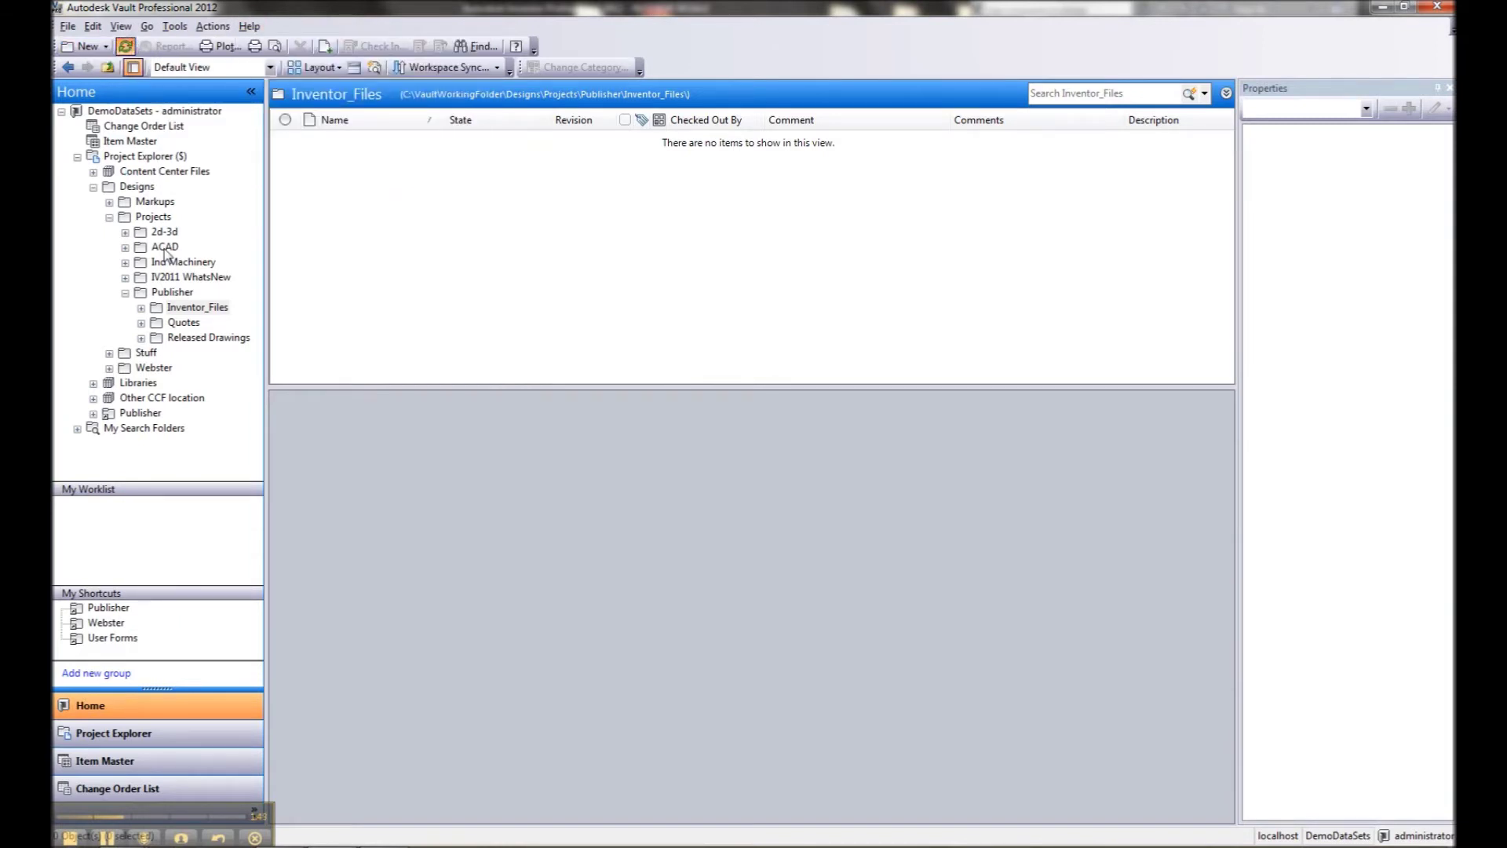
# - Open the Revision Table settings from the Behaviors tab of Vault Settings
pyautogui.click(174, 25)
pyautogui.moveTo(236, 156)
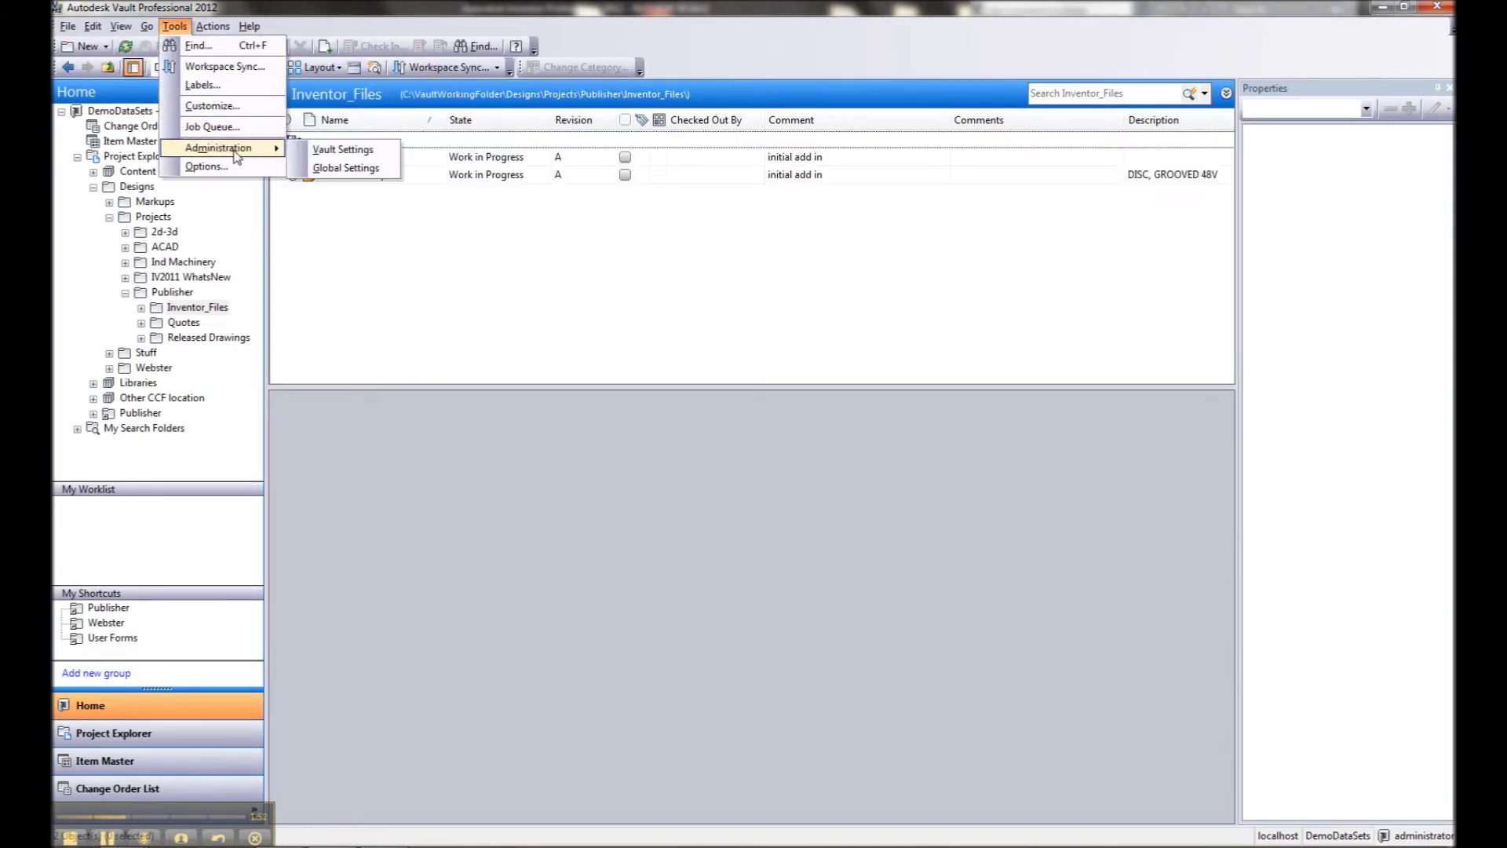
pyautogui.click(348, 150)
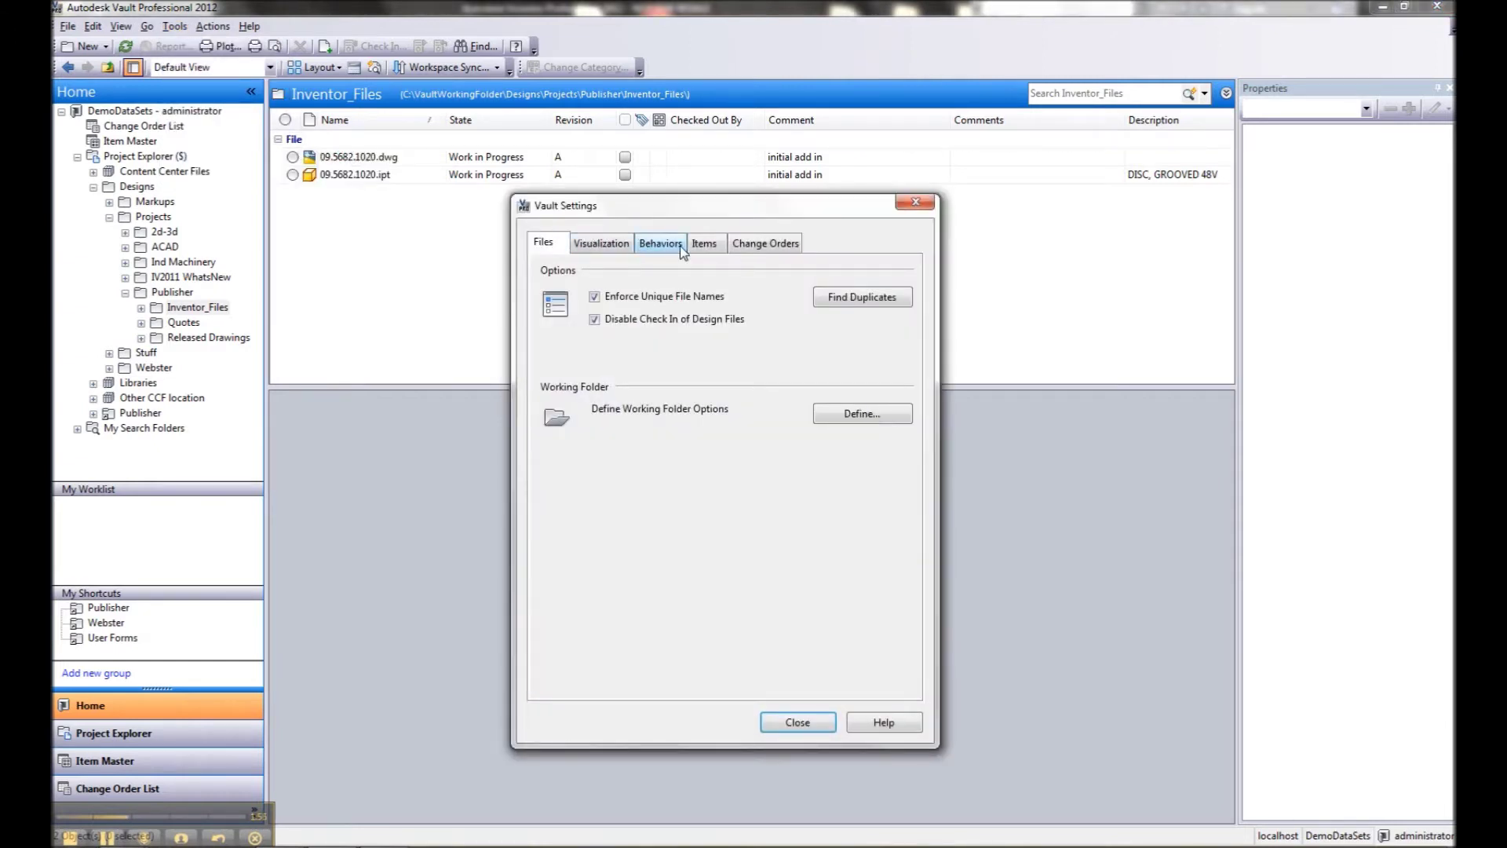
pyautogui.click(680, 247)
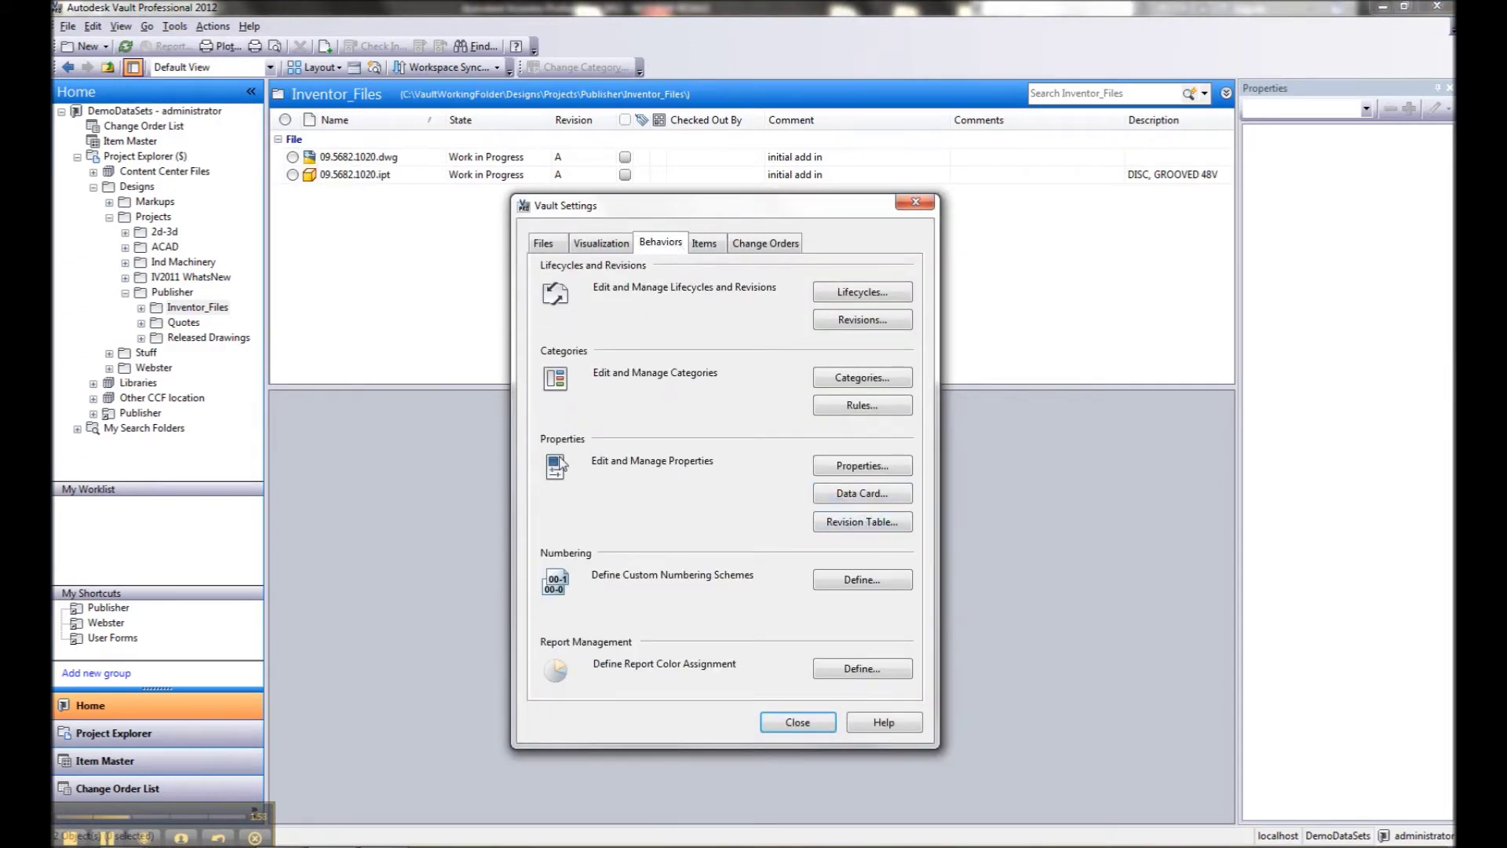
pyautogui.click(868, 524)
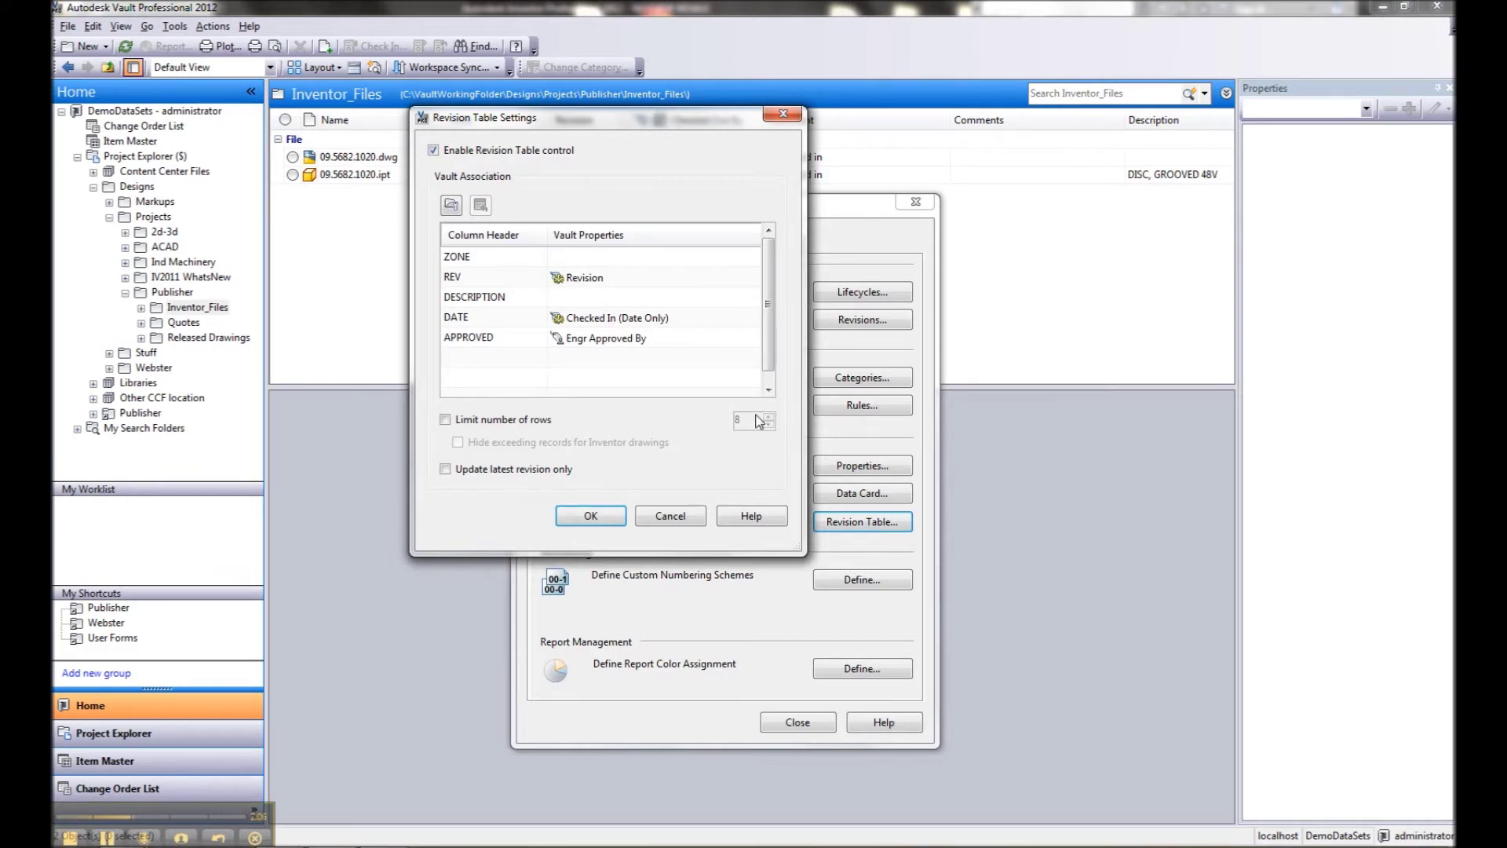
pyautogui.click(565, 297)
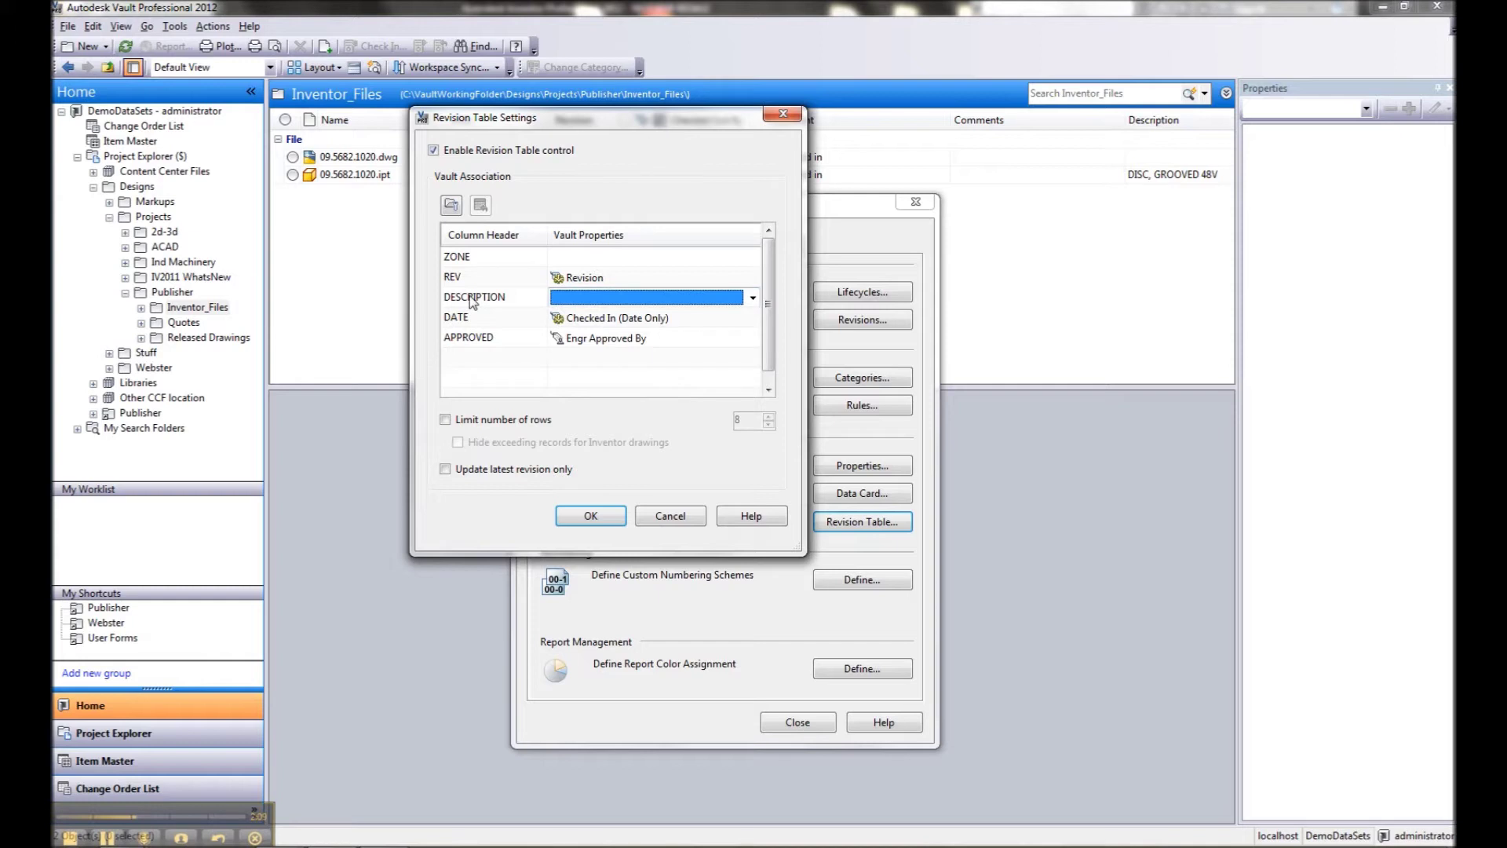
# - Map the DESCRIPTION column to the Vault Comment property
pyautogui.click(753, 297)
pyautogui.click(752, 422)
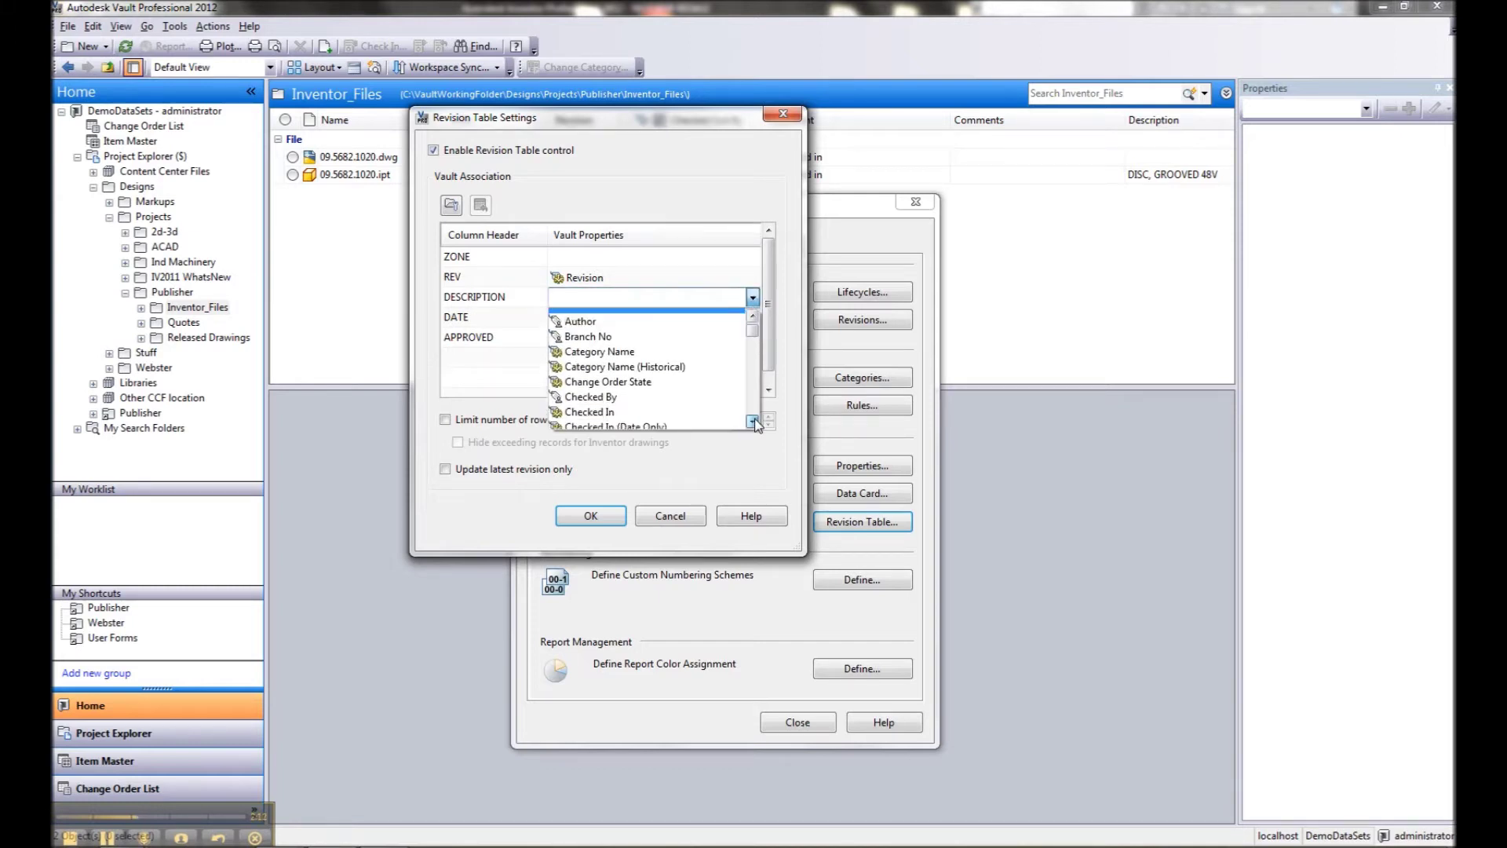
pyautogui.click(752, 421)
pyautogui.click(752, 421)
pyautogui.click(752, 422)
pyautogui.click(752, 422)
pyautogui.click(752, 421)
pyautogui.click(752, 421)
pyautogui.click(752, 422)
pyautogui.click(752, 421)
pyautogui.click(752, 422)
pyautogui.click(752, 422)
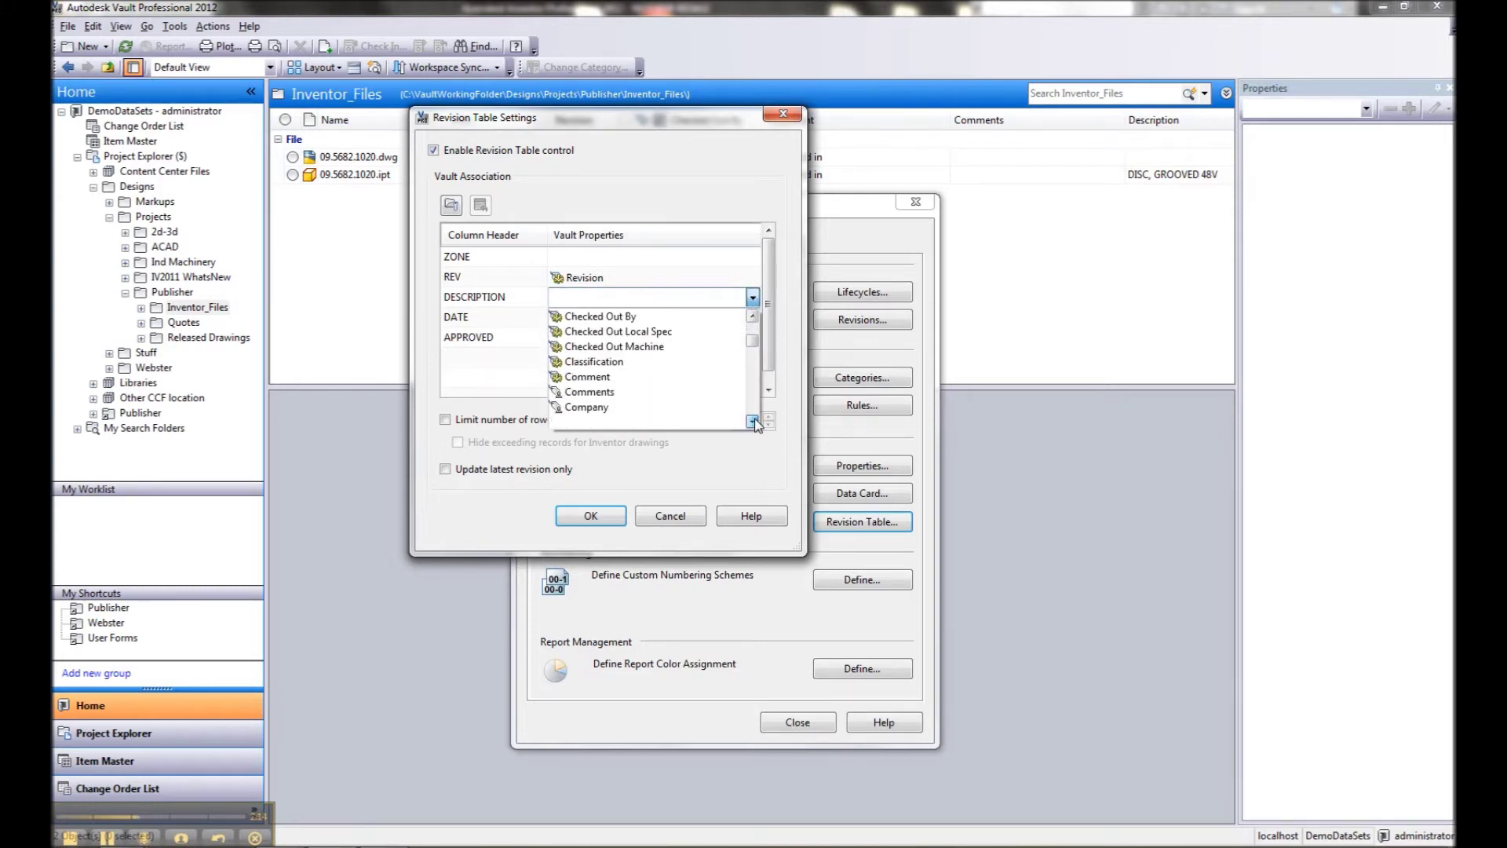
pyautogui.click(752, 421)
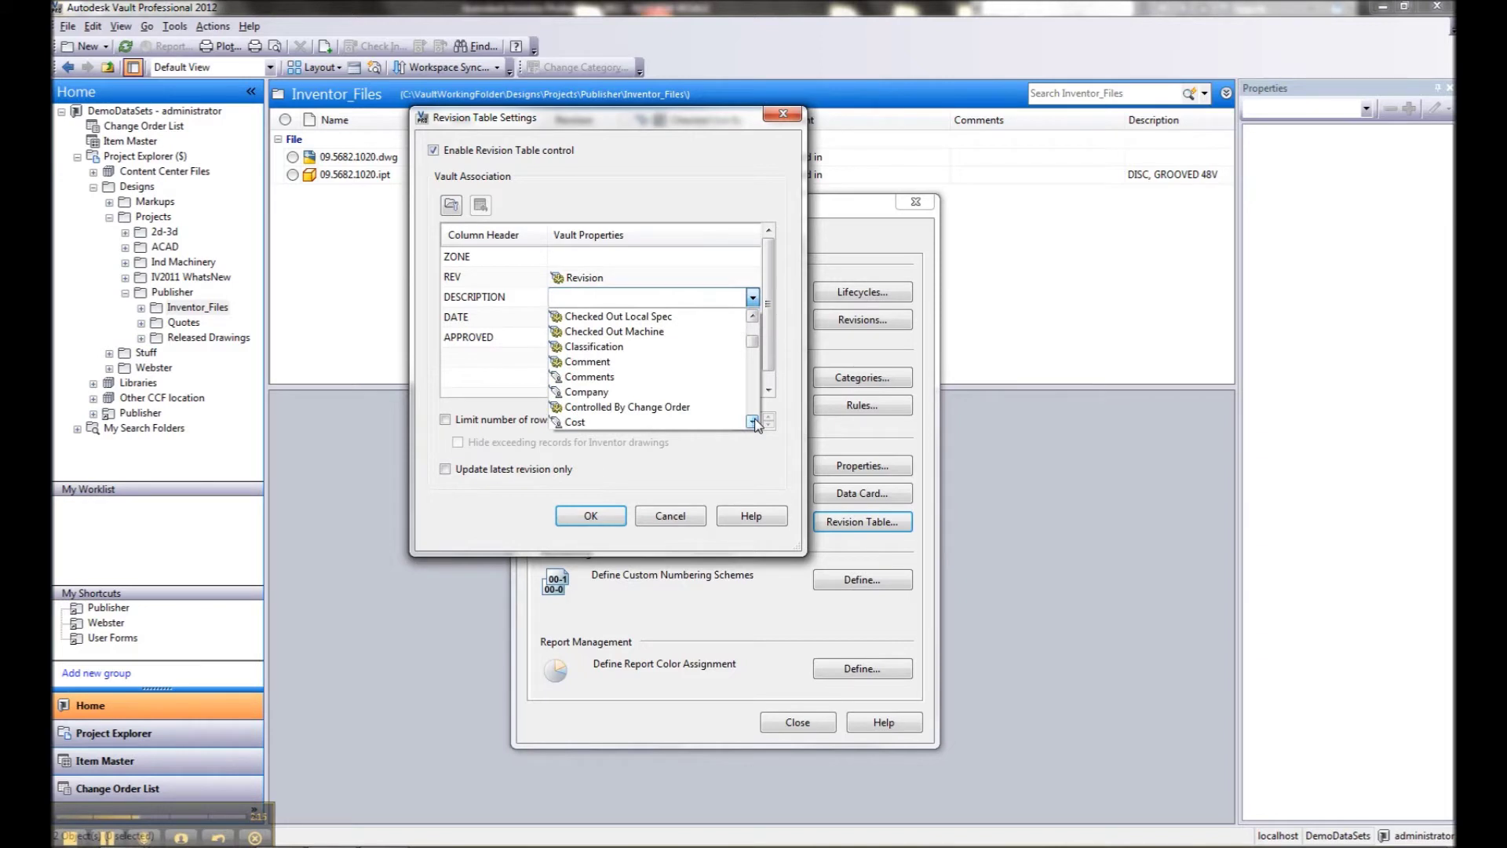
pyautogui.click(604, 361)
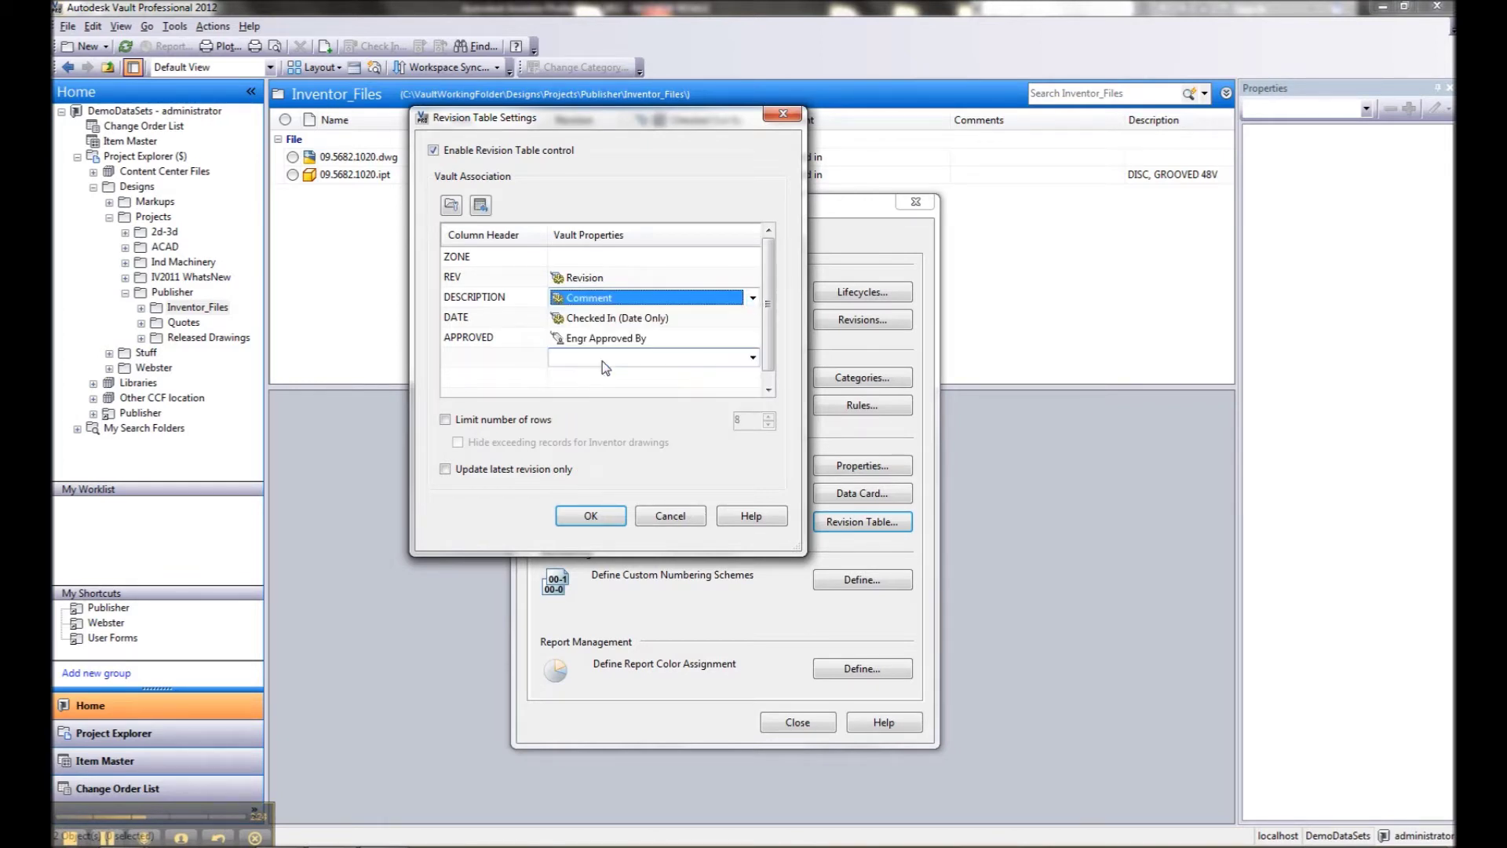
# - Add a revision table column headed Comments mapped to the Comments property
pyautogui.click(472, 359)
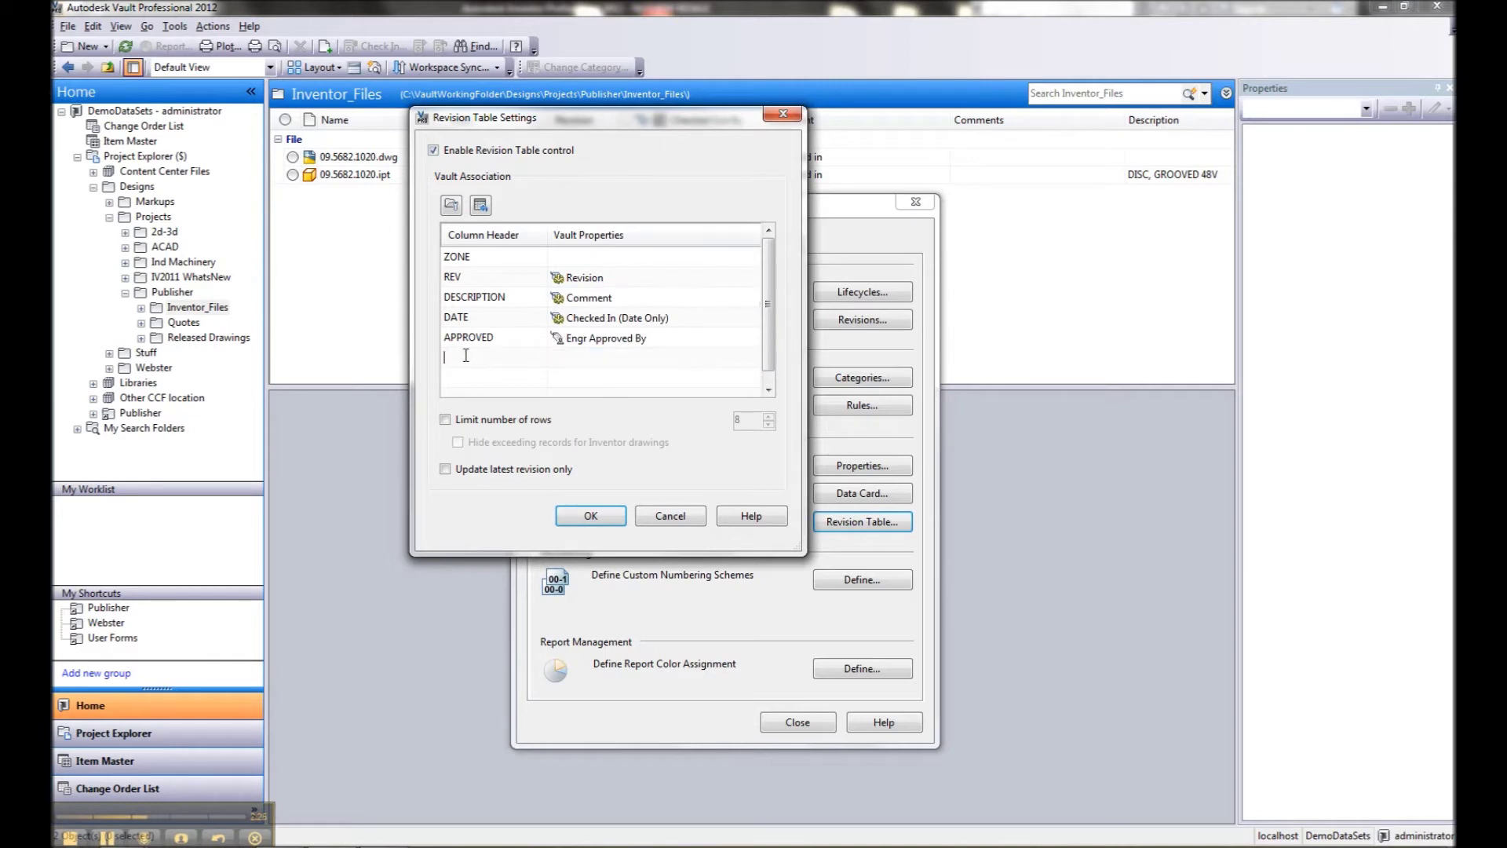
pyautogui.press('capslock')
pyautogui.write('Comments')
pyautogui.moveTo(497, 357); pyautogui.dragTo(441, 361)
pyautogui.click(675, 359)
pyautogui.click(671, 359)
pyautogui.scroll(-2, 644, 435)
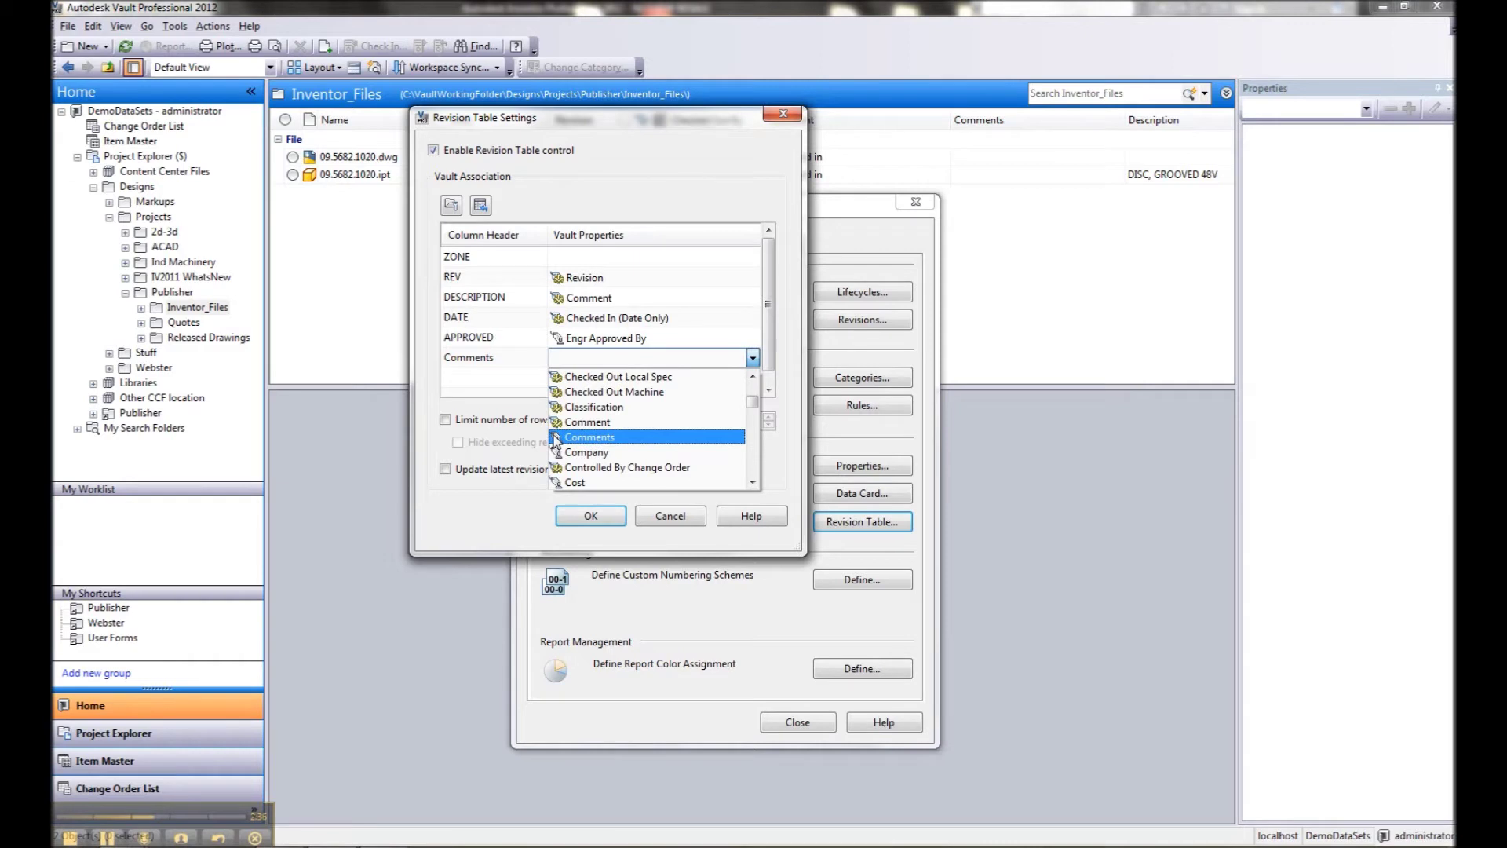
pyautogui.click(599, 438)
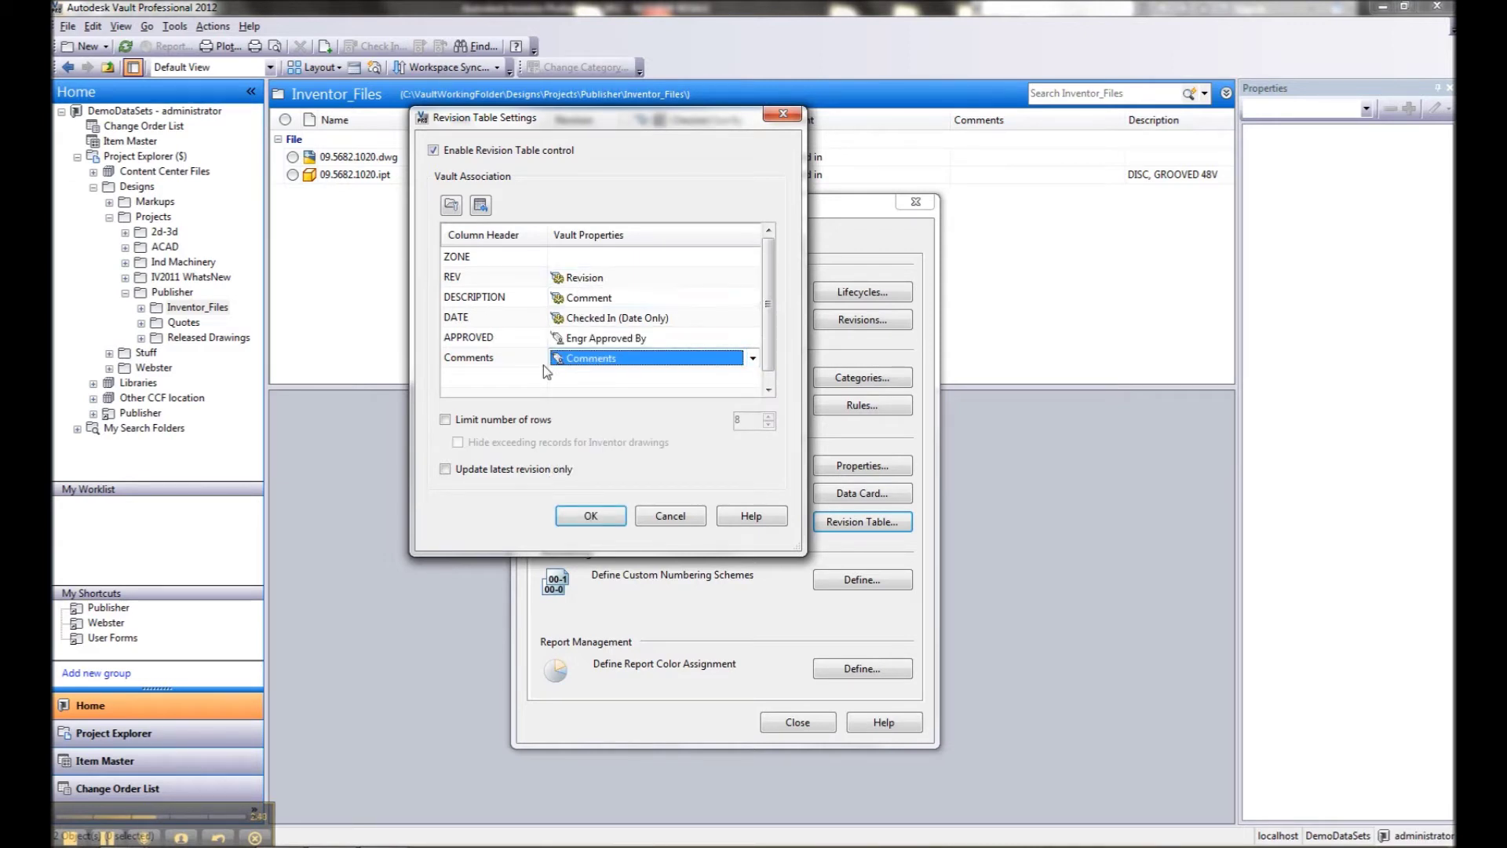
# - Save the column mapping and close Vault Settings
pyautogui.click(590, 516)
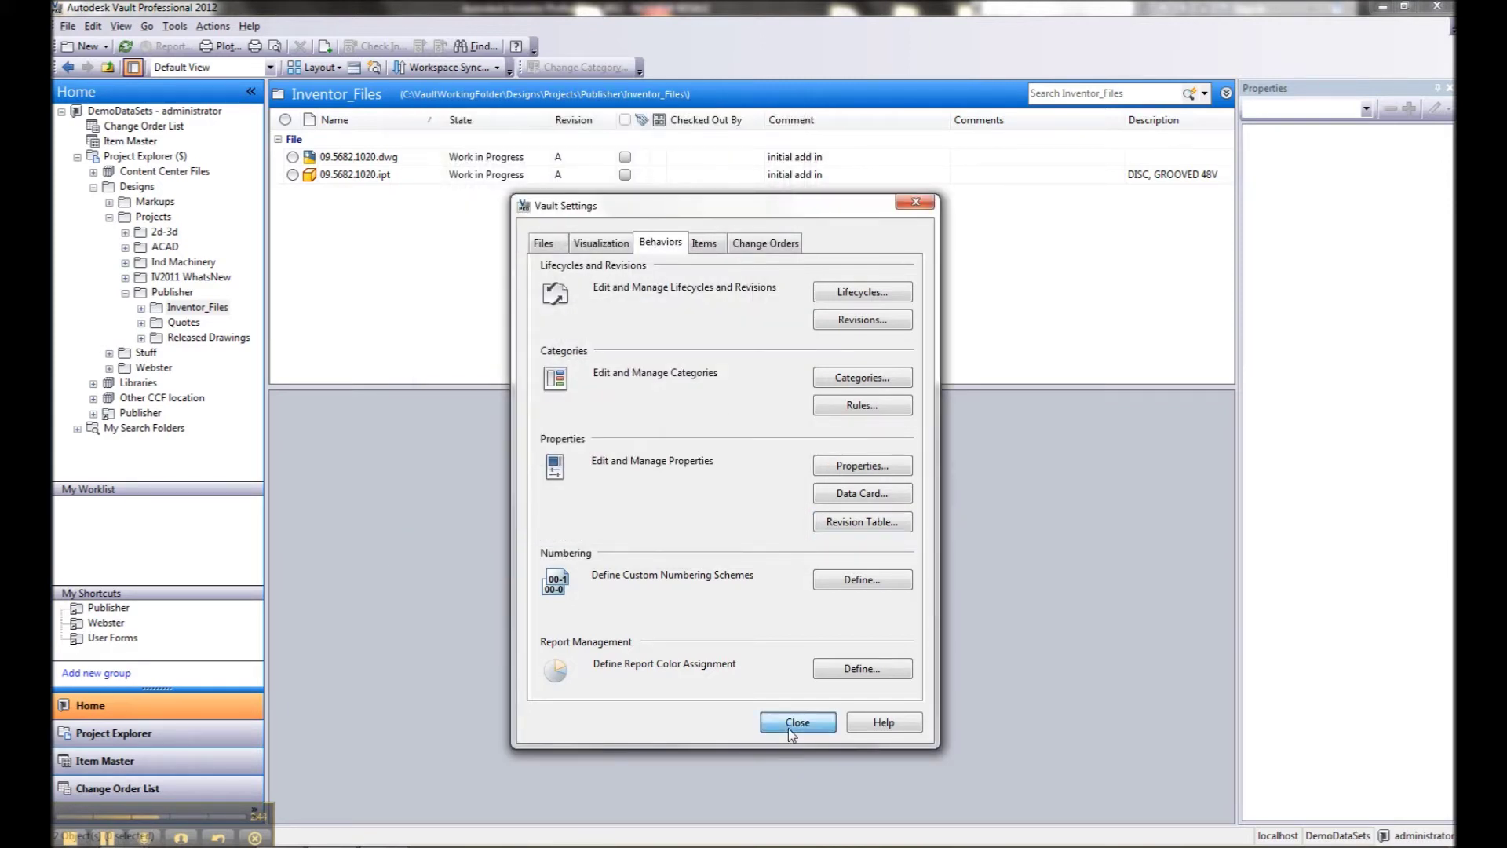
pyautogui.click(788, 727)
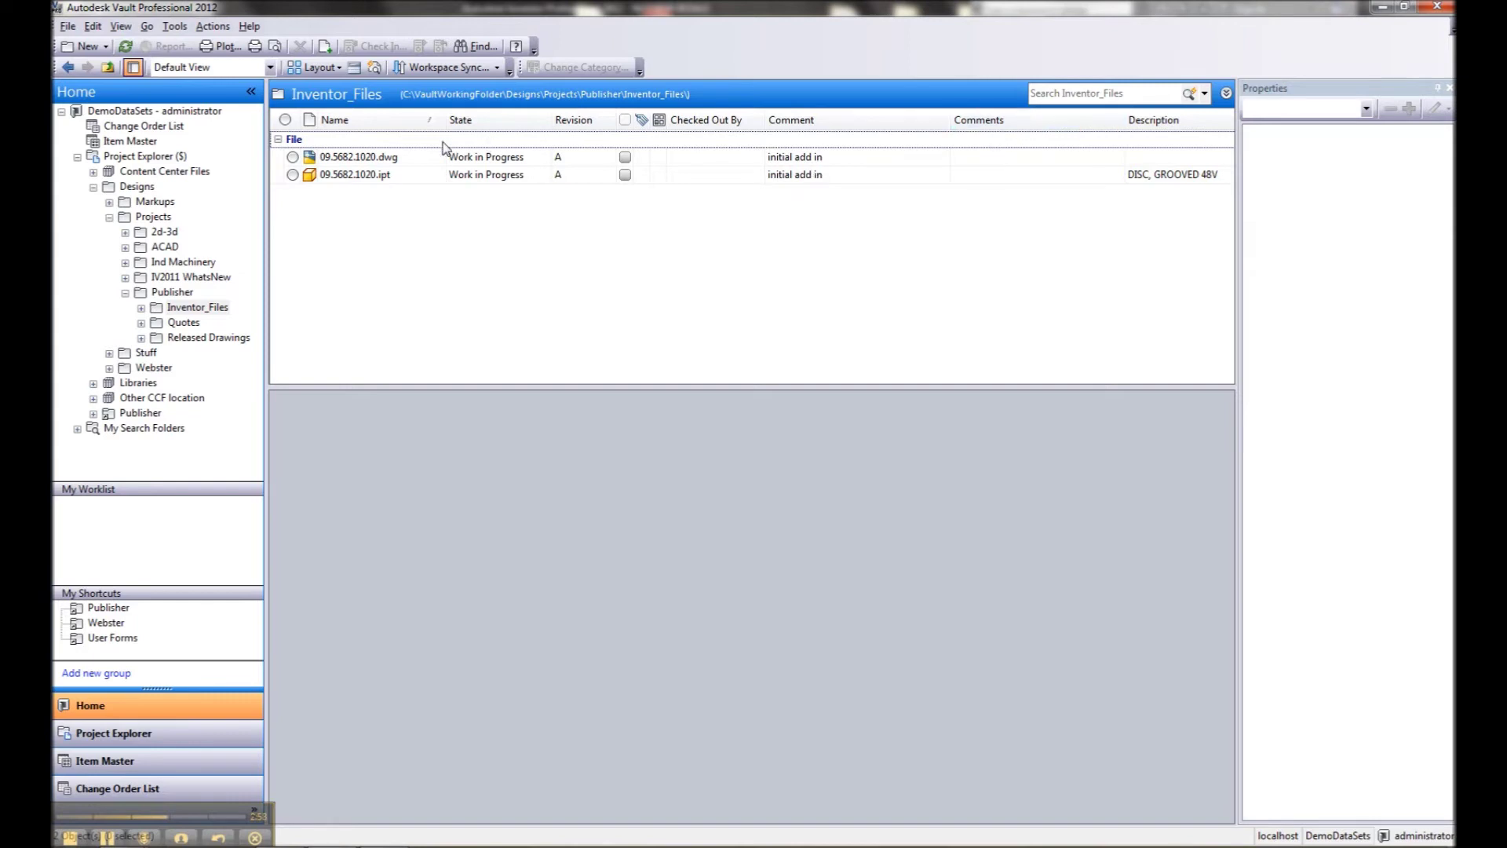
pyautogui.click(388, 157)
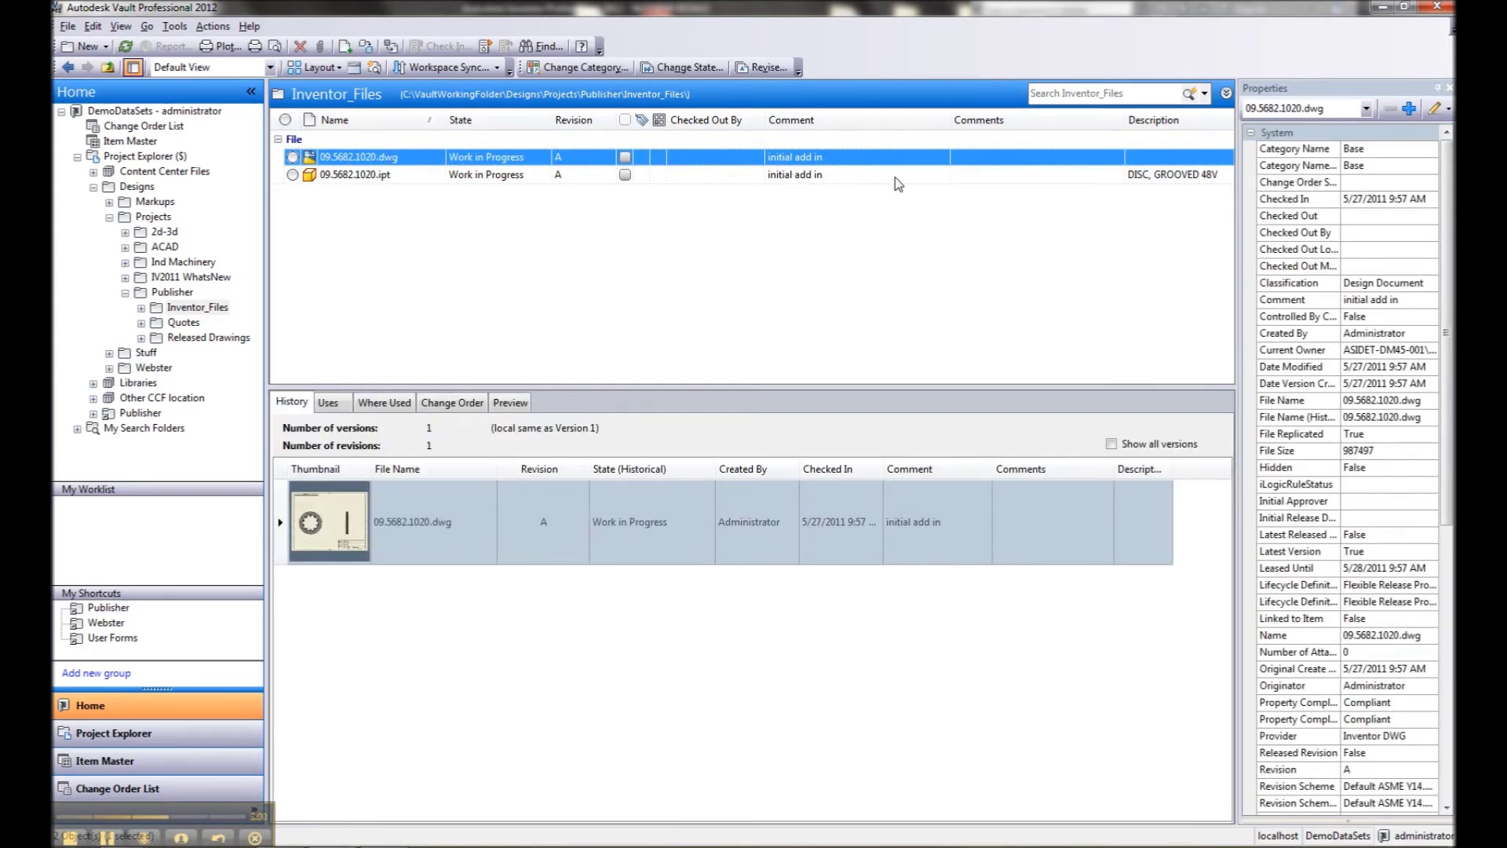
# - Set the drawing's Comments property to 'user property for comments' and refresh the file list
pyautogui.click(1435, 108)
pyautogui.click(1017, 250)
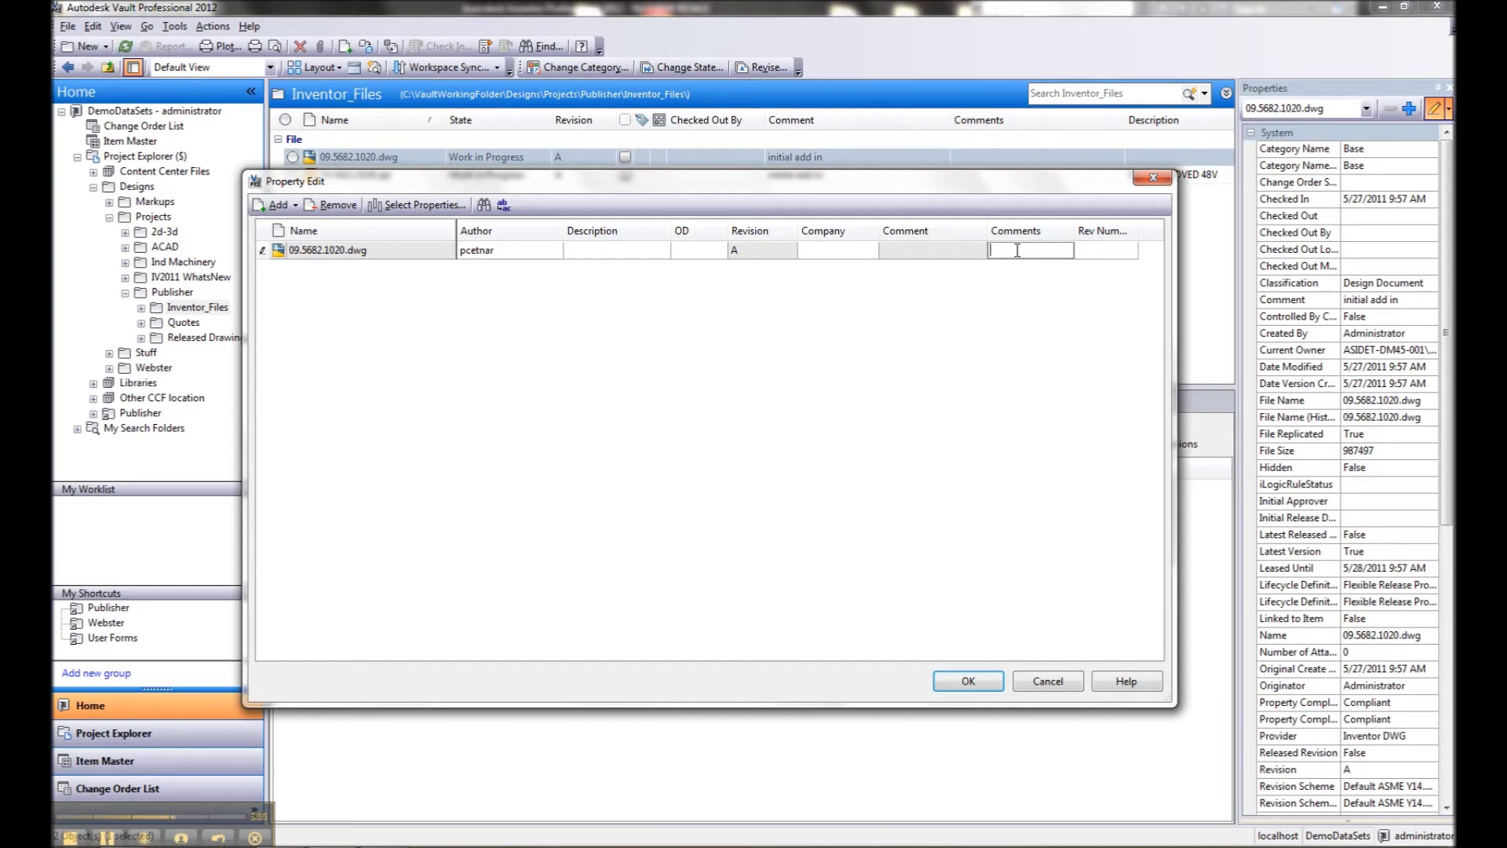
pyautogui.write('user prop')
pyautogui.write('erty for comments')
pyautogui.click(977, 691)
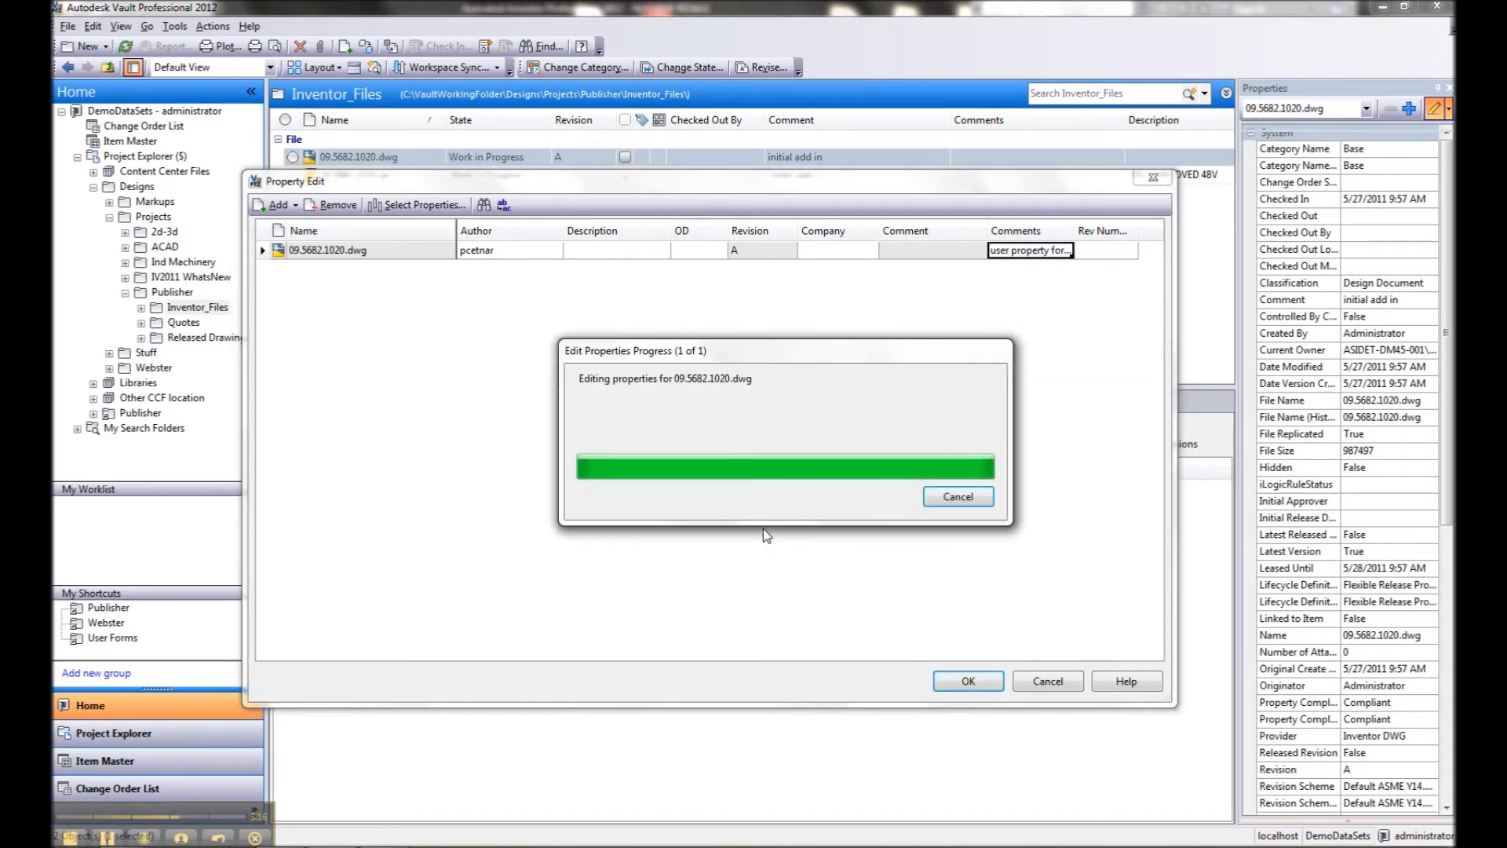
pyautogui.click(1044, 681)
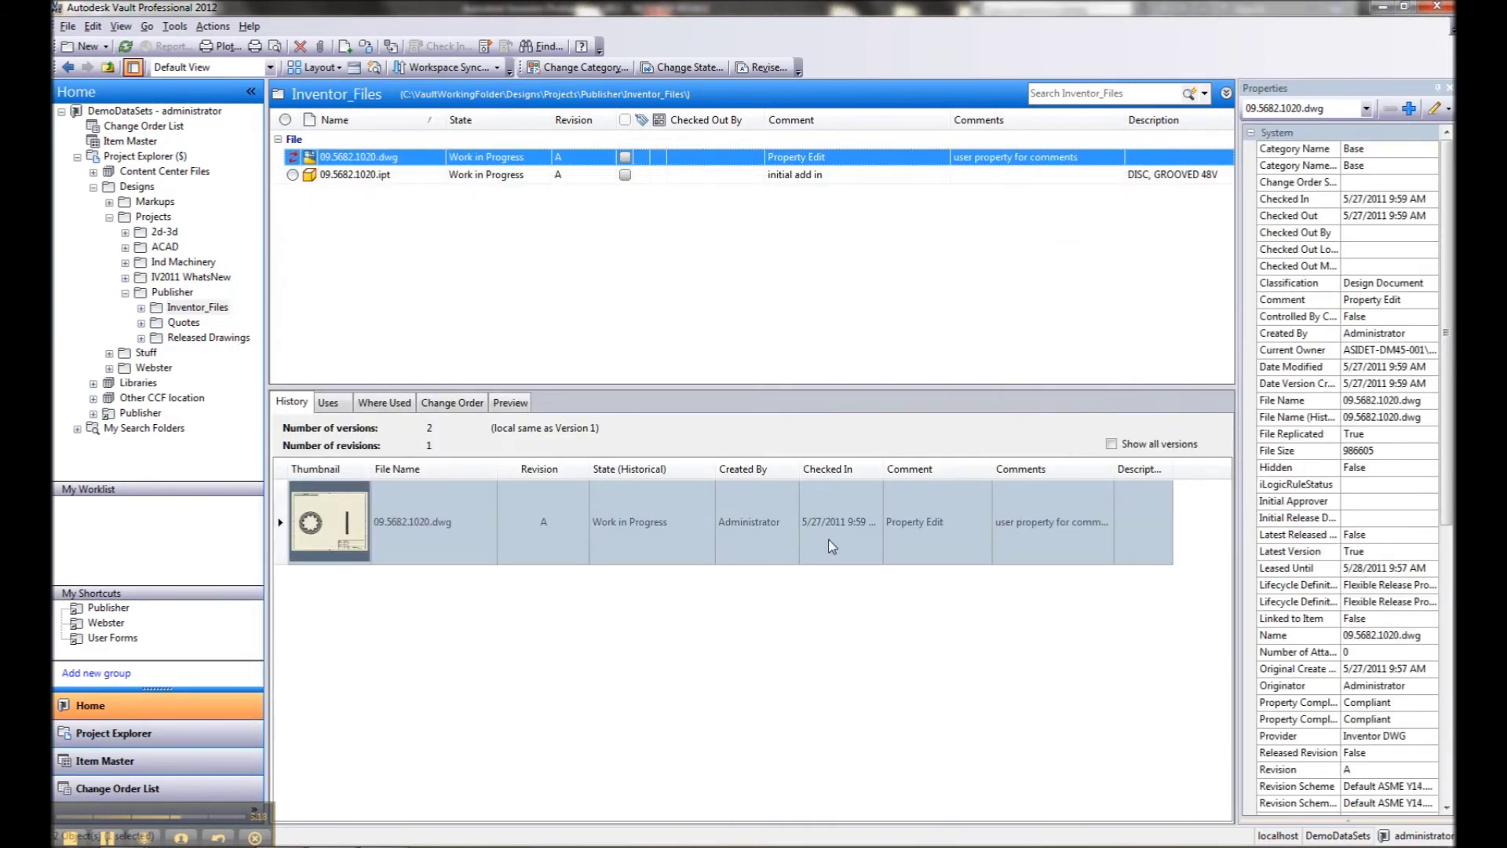
pyautogui.click(125, 46)
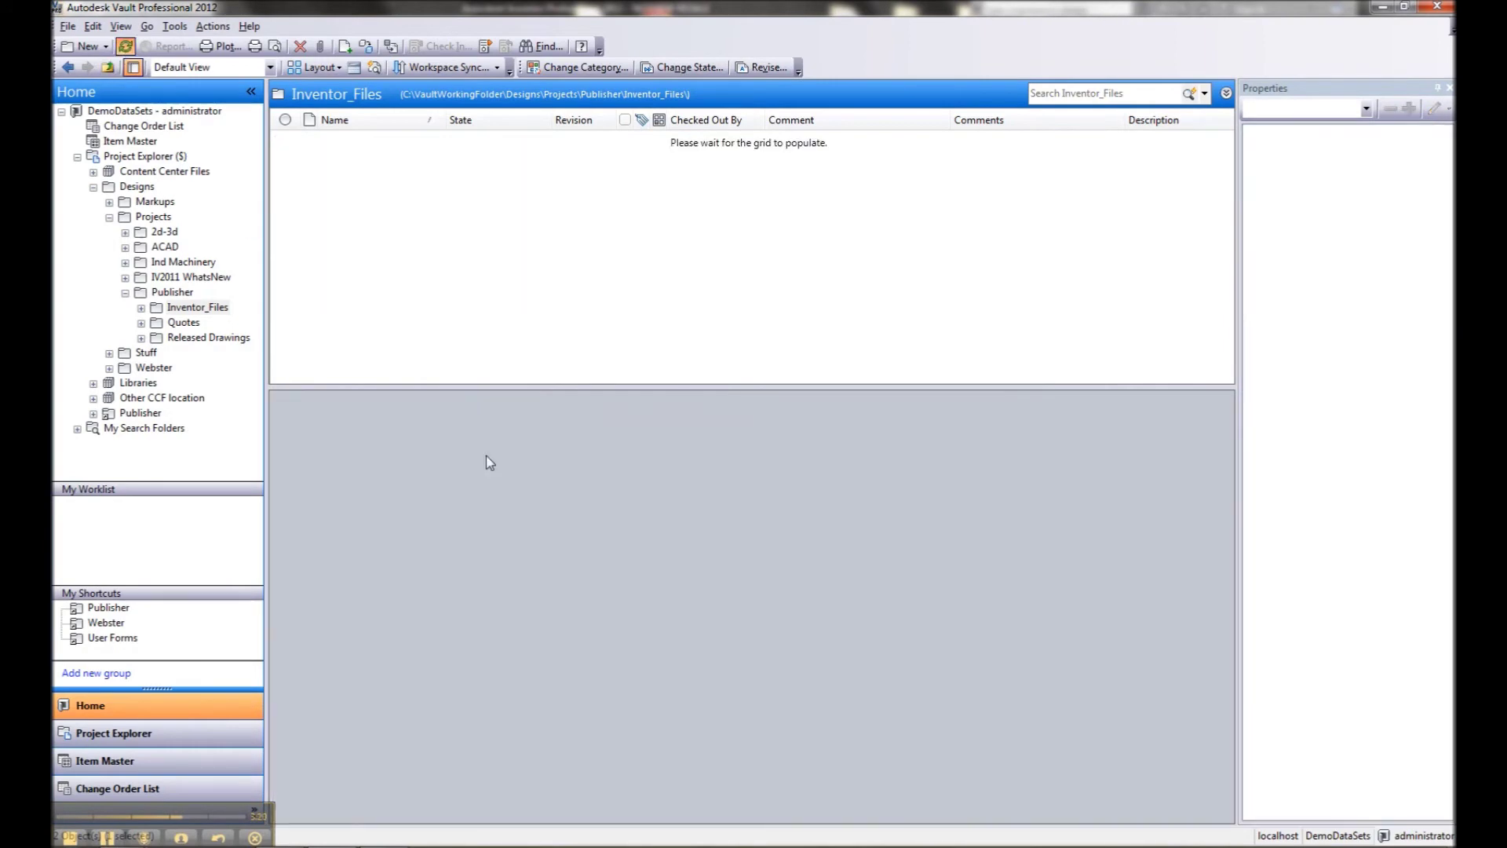
# - Open 09.5682.1020.dwg and its part from Inventor_Files, checked out, updating the part's properties
pyautogui.hotkey('alt', 'Tab')
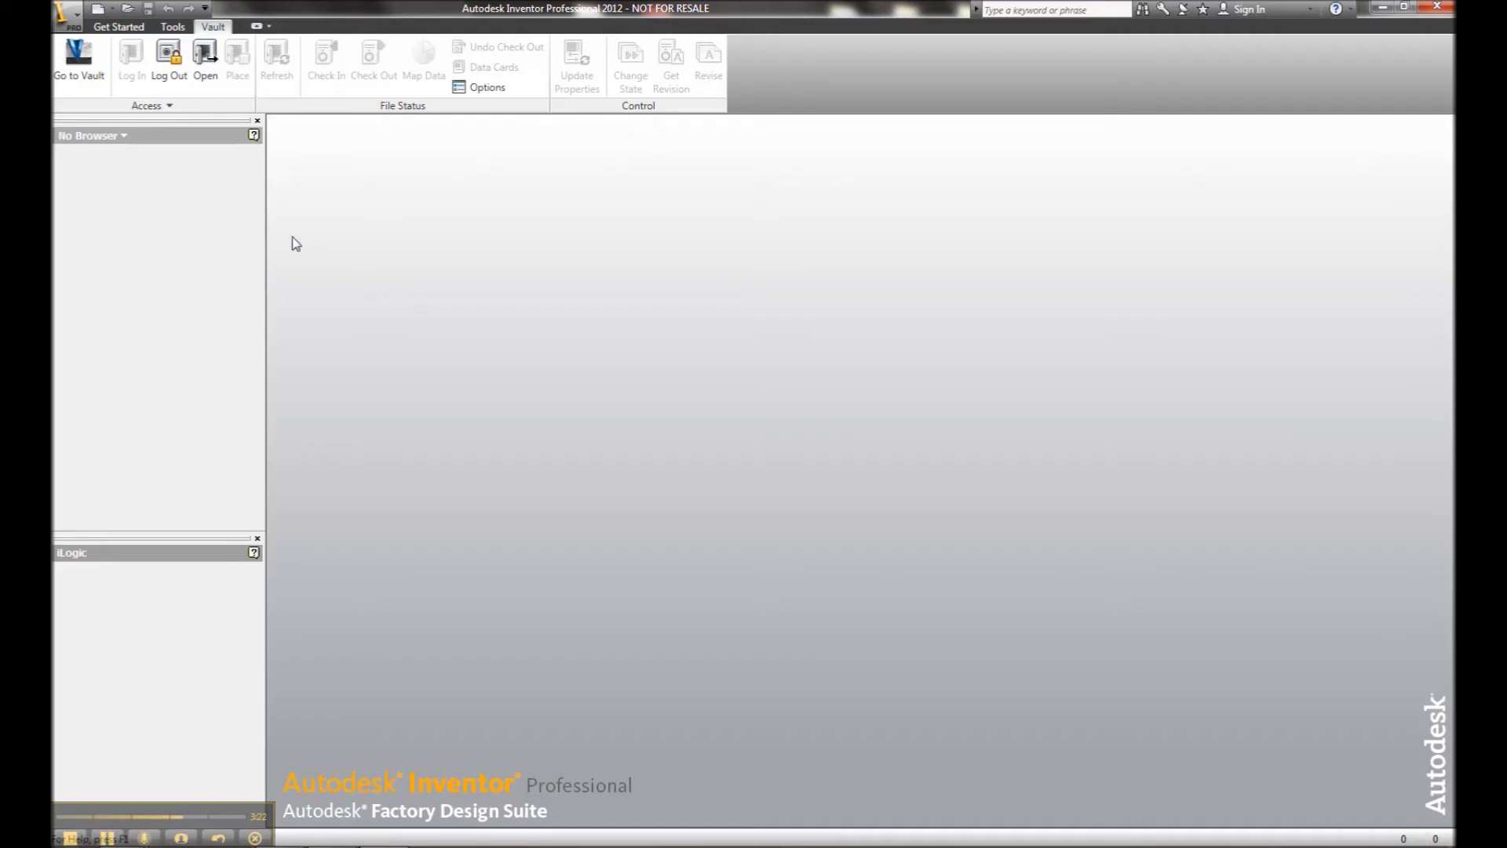
pyautogui.click(206, 60)
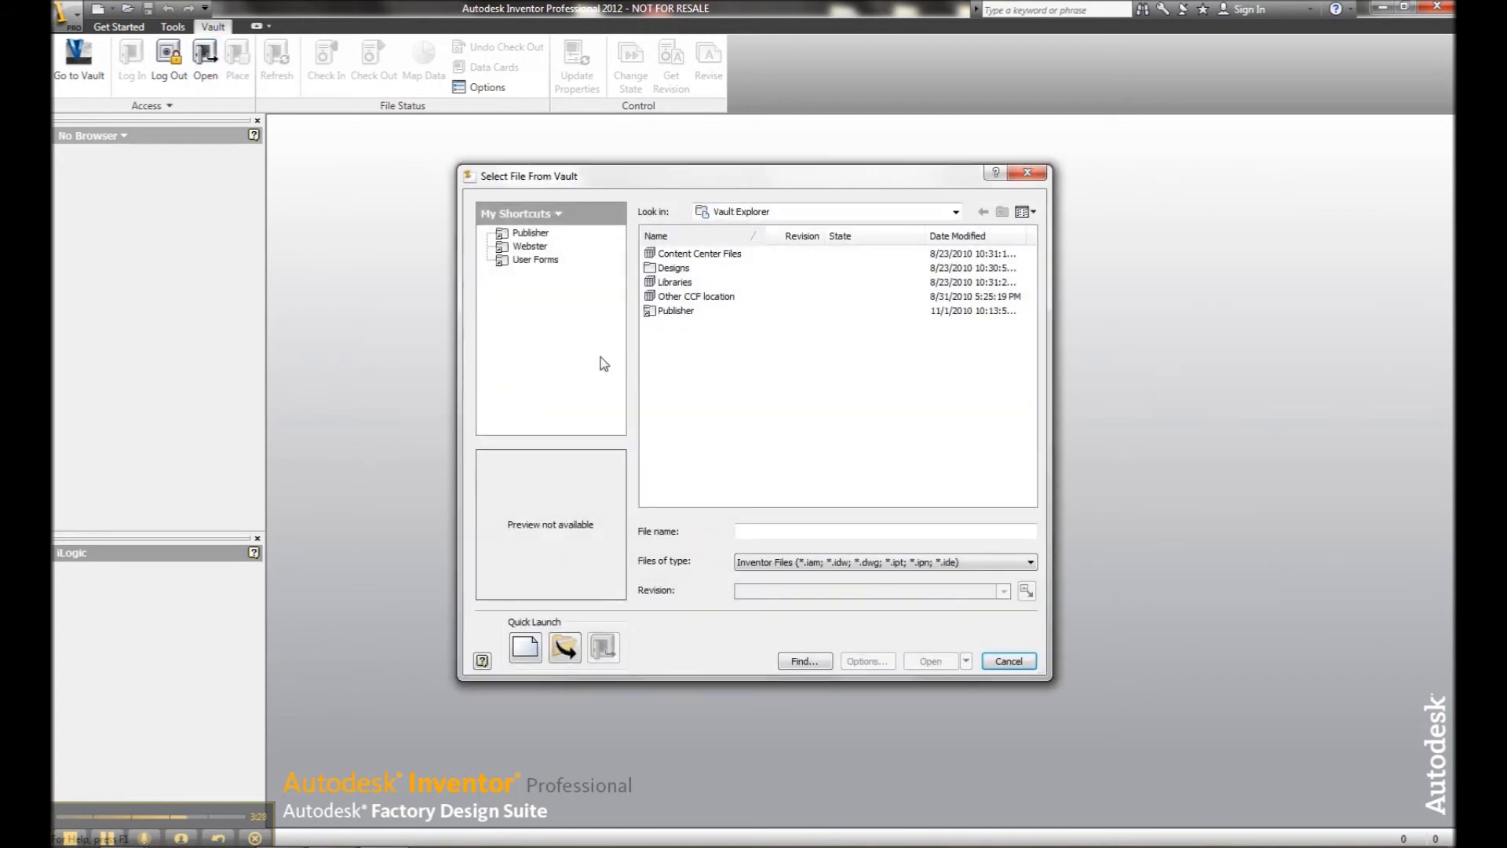
pyautogui.click(531, 234)
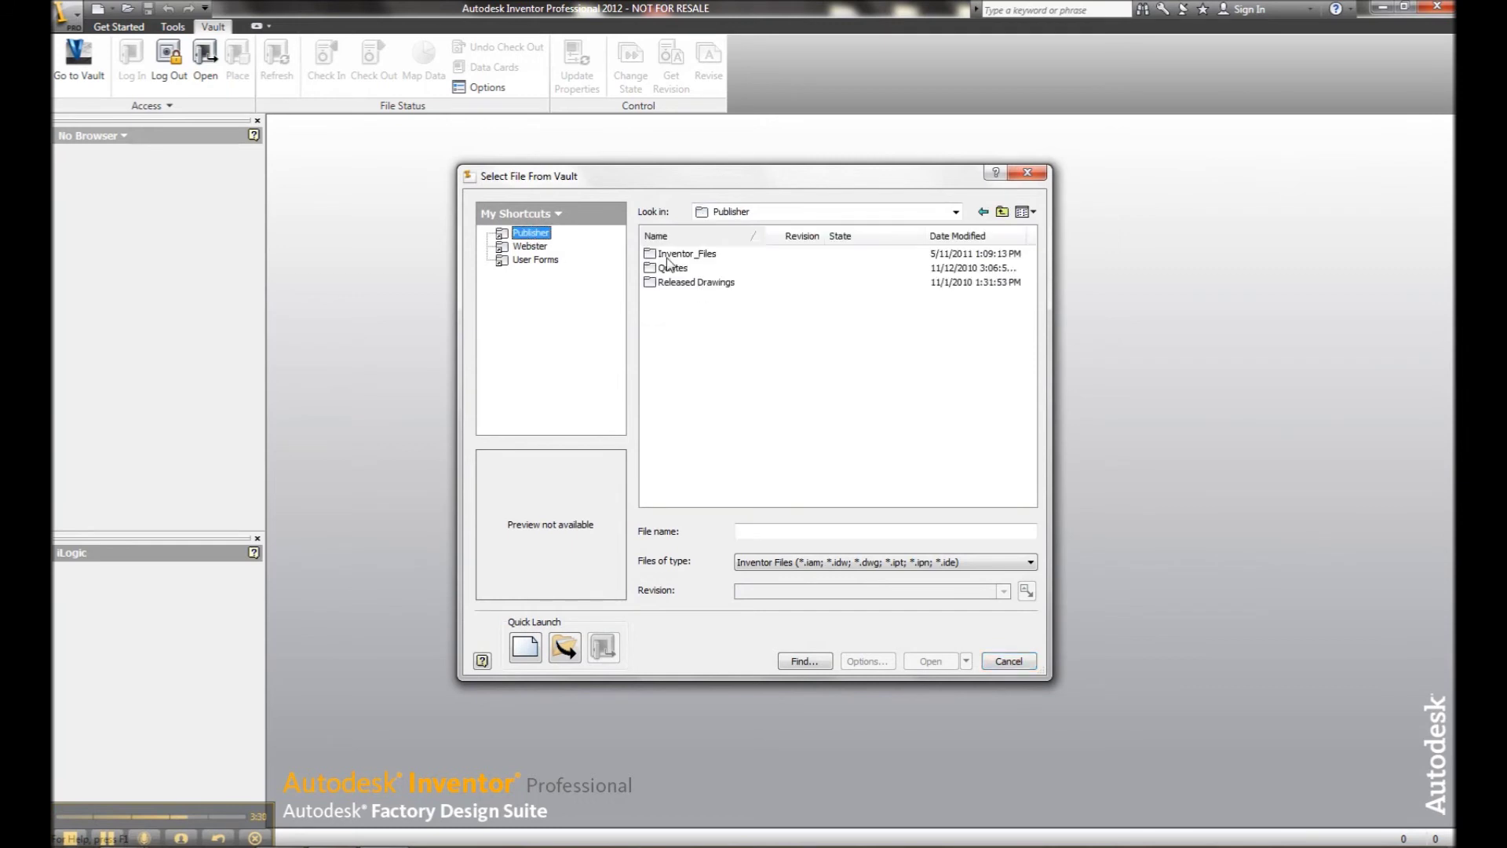
pyautogui.doubleClick(667, 255)
pyautogui.click(676, 257)
pyautogui.keyDown('shift'); pyautogui.click(685, 267); pyautogui.keyUp('shift')
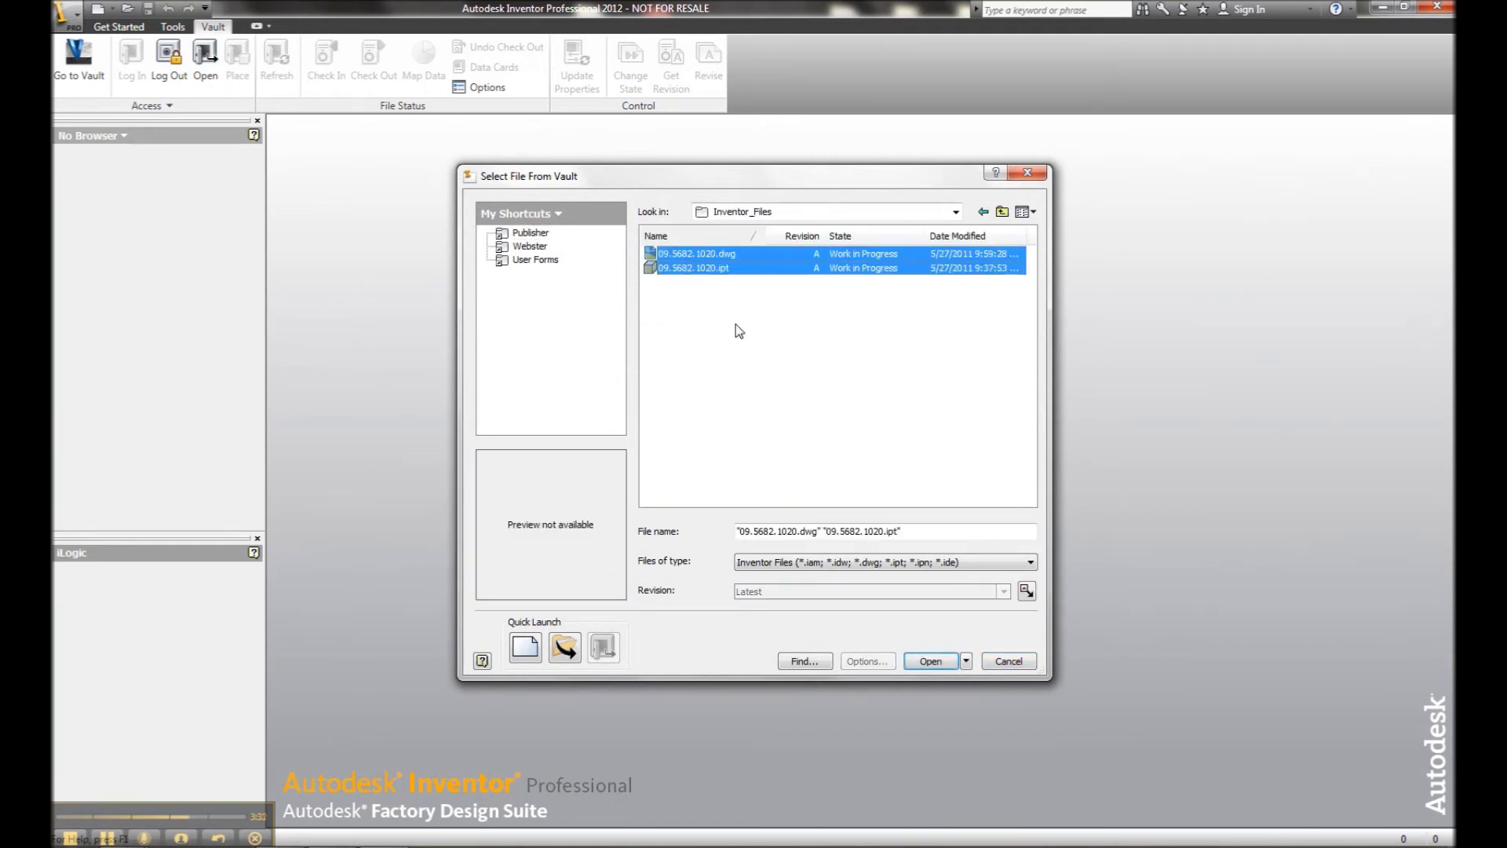
pyautogui.click(926, 660)
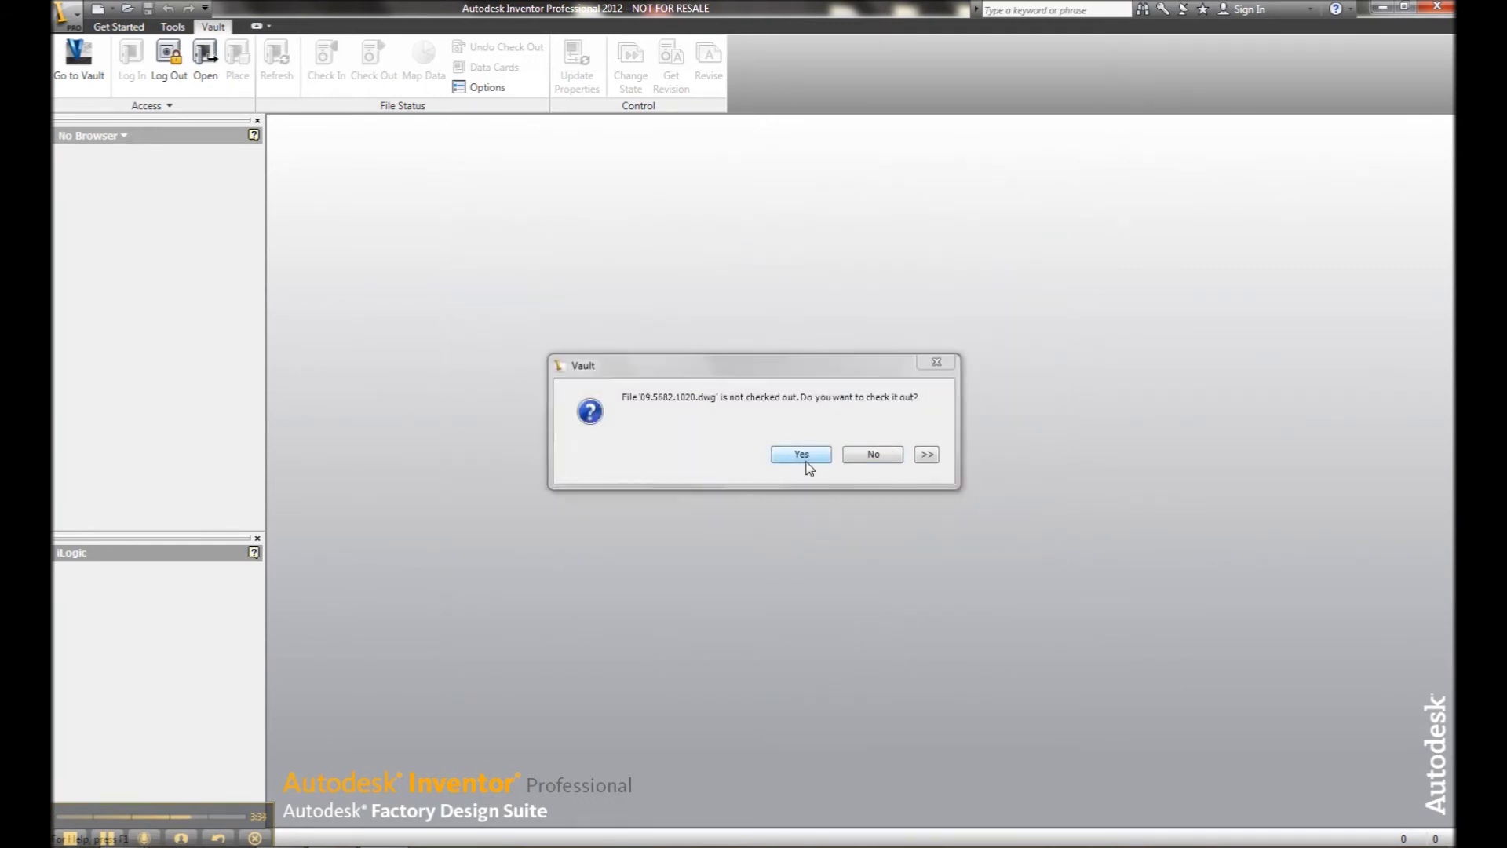
pyautogui.click(801, 454)
pyautogui.click(835, 602)
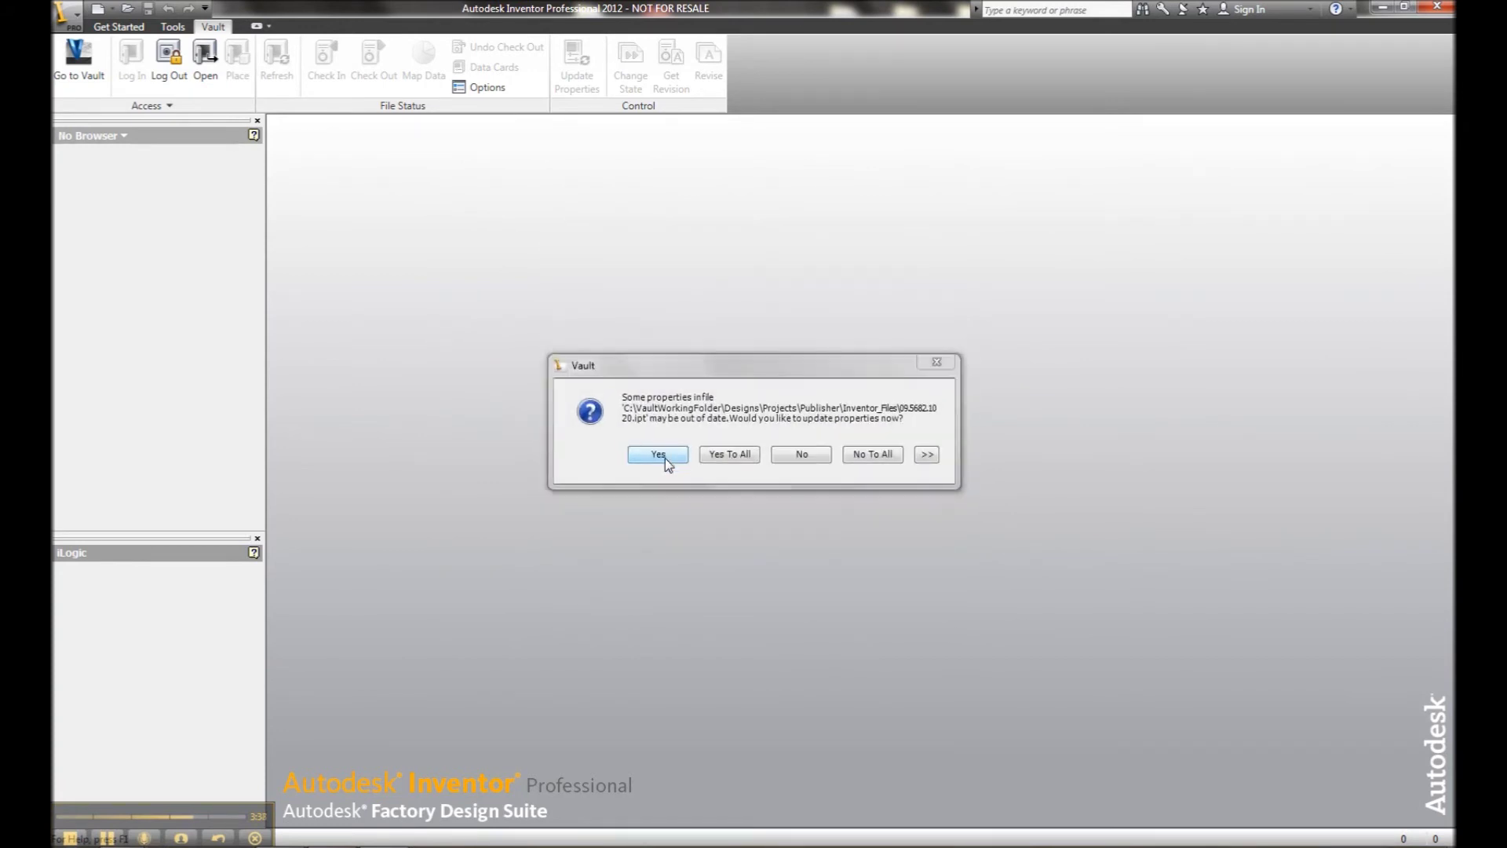
pyautogui.click(658, 462)
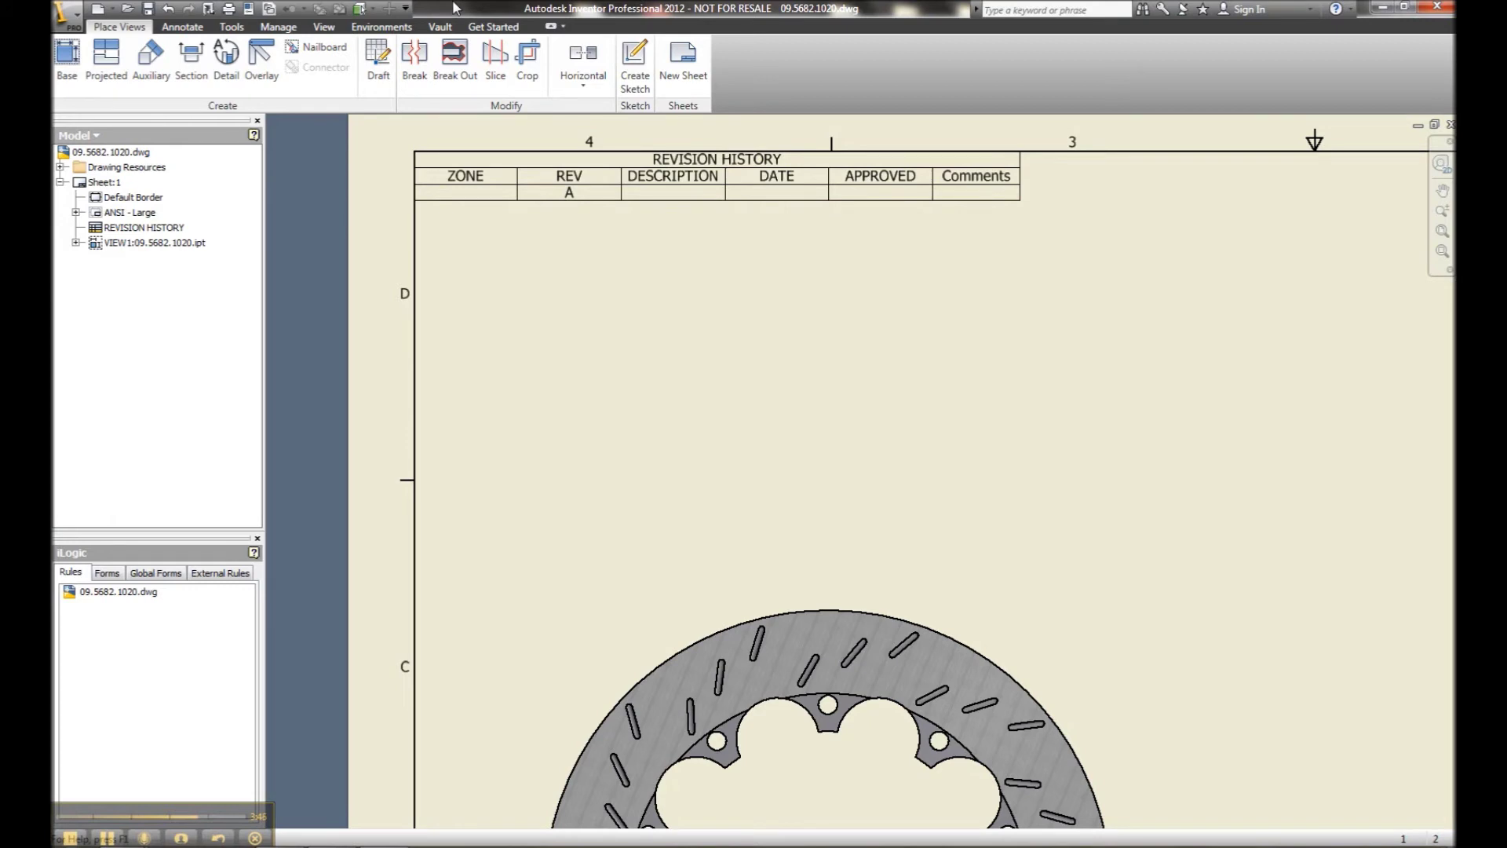
# - Save and check the drawing and part back into Vault with comment 'test text'
pyautogui.click(79, 135)
pyautogui.click(93, 171)
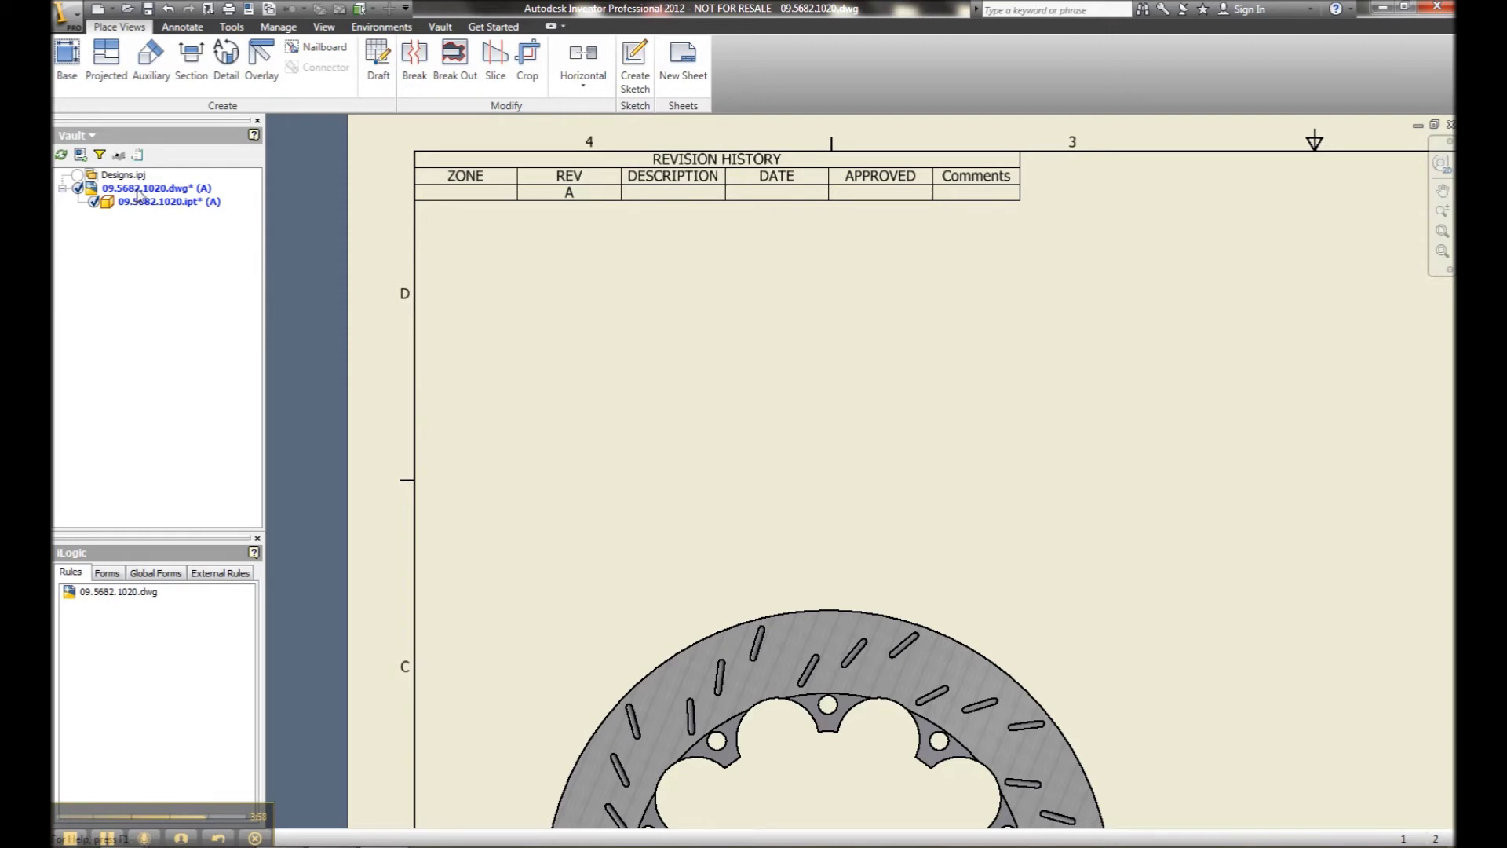
pyautogui.rightClick(139, 195)
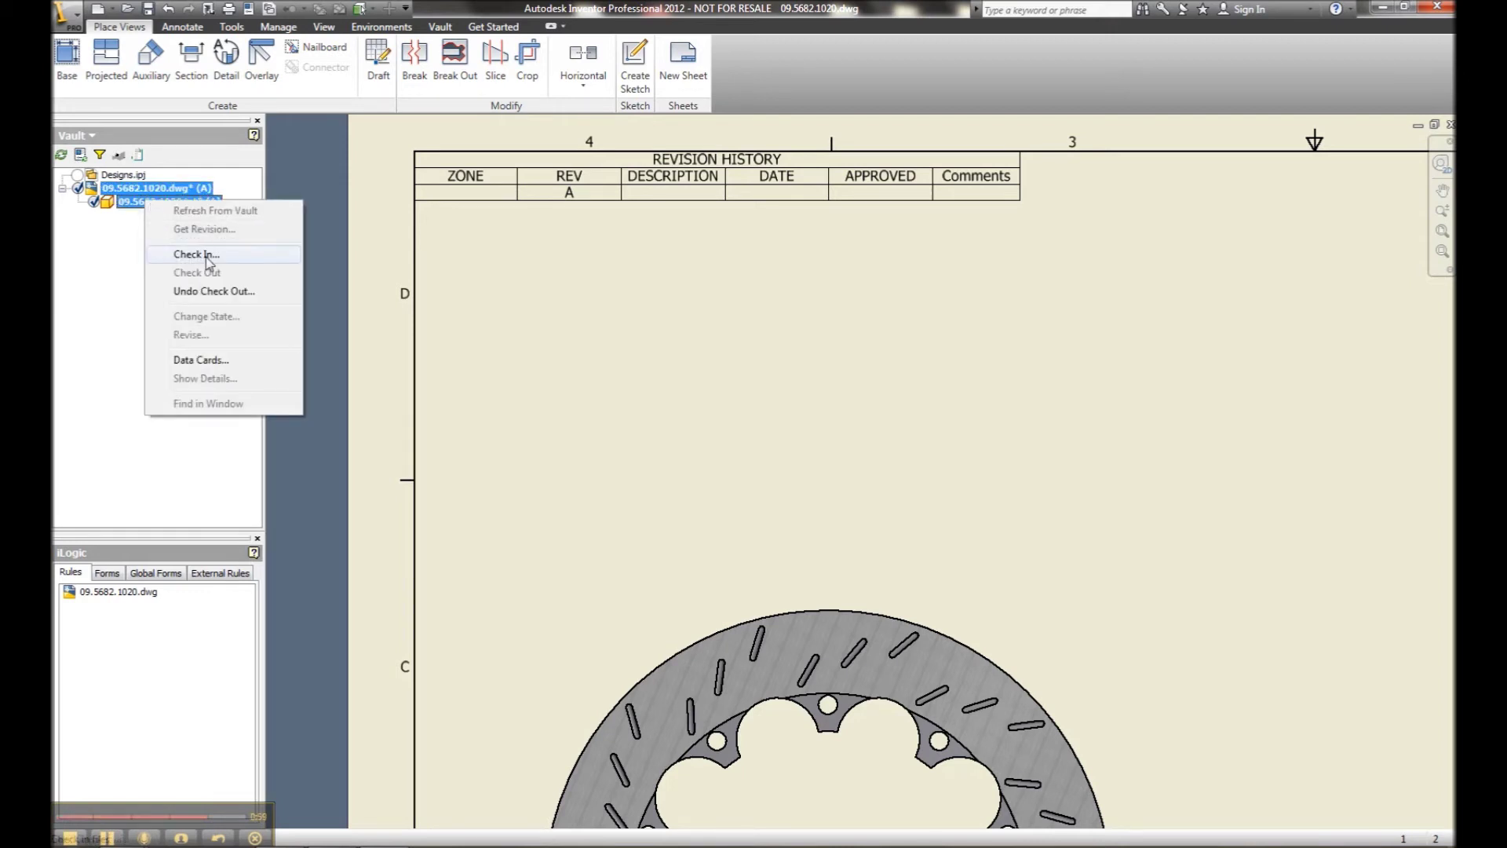
pyautogui.click(208, 255)
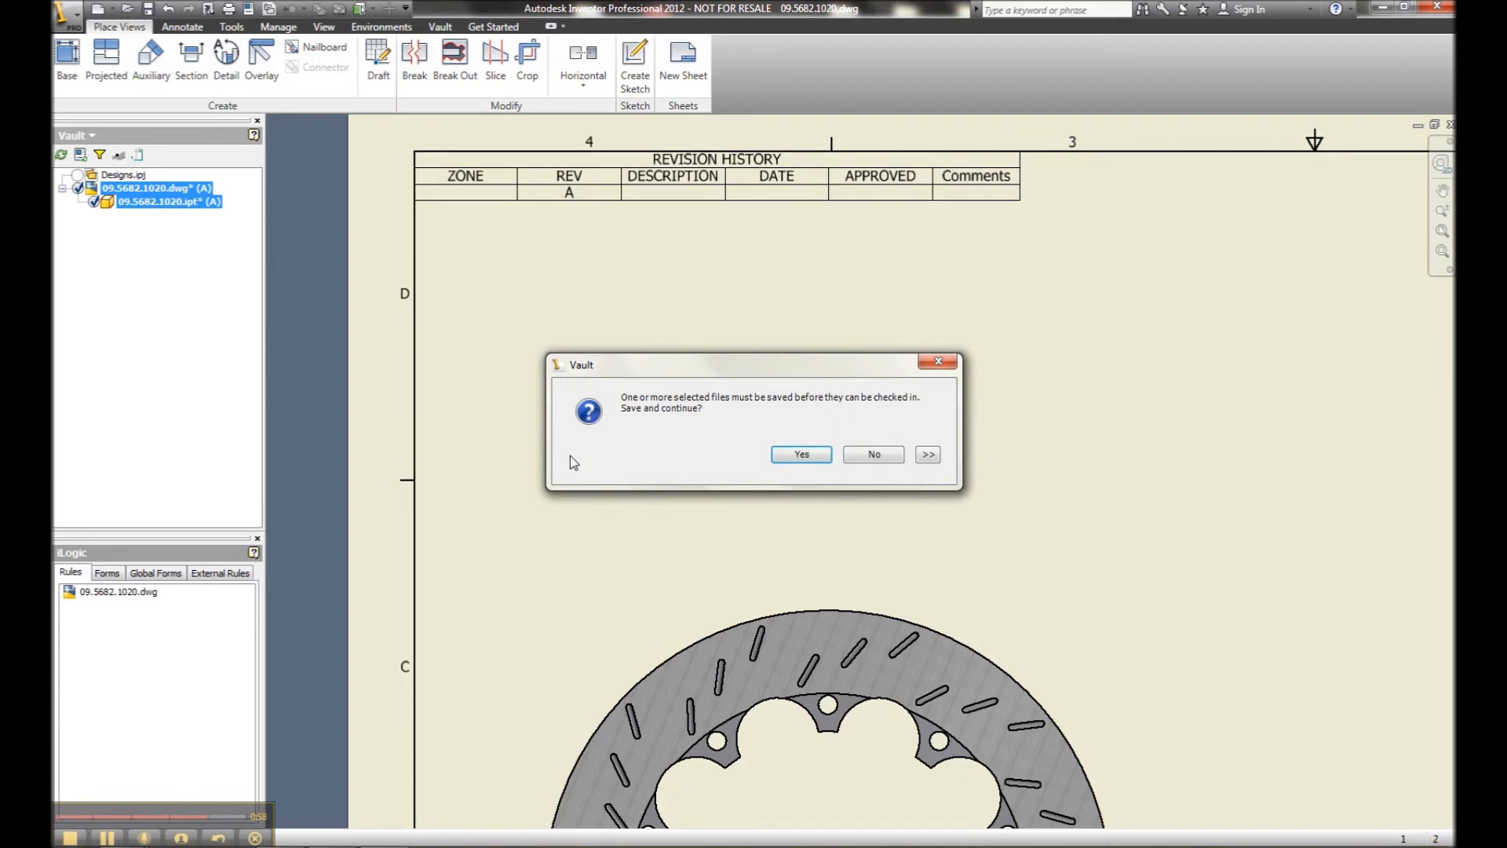
pyautogui.click(808, 457)
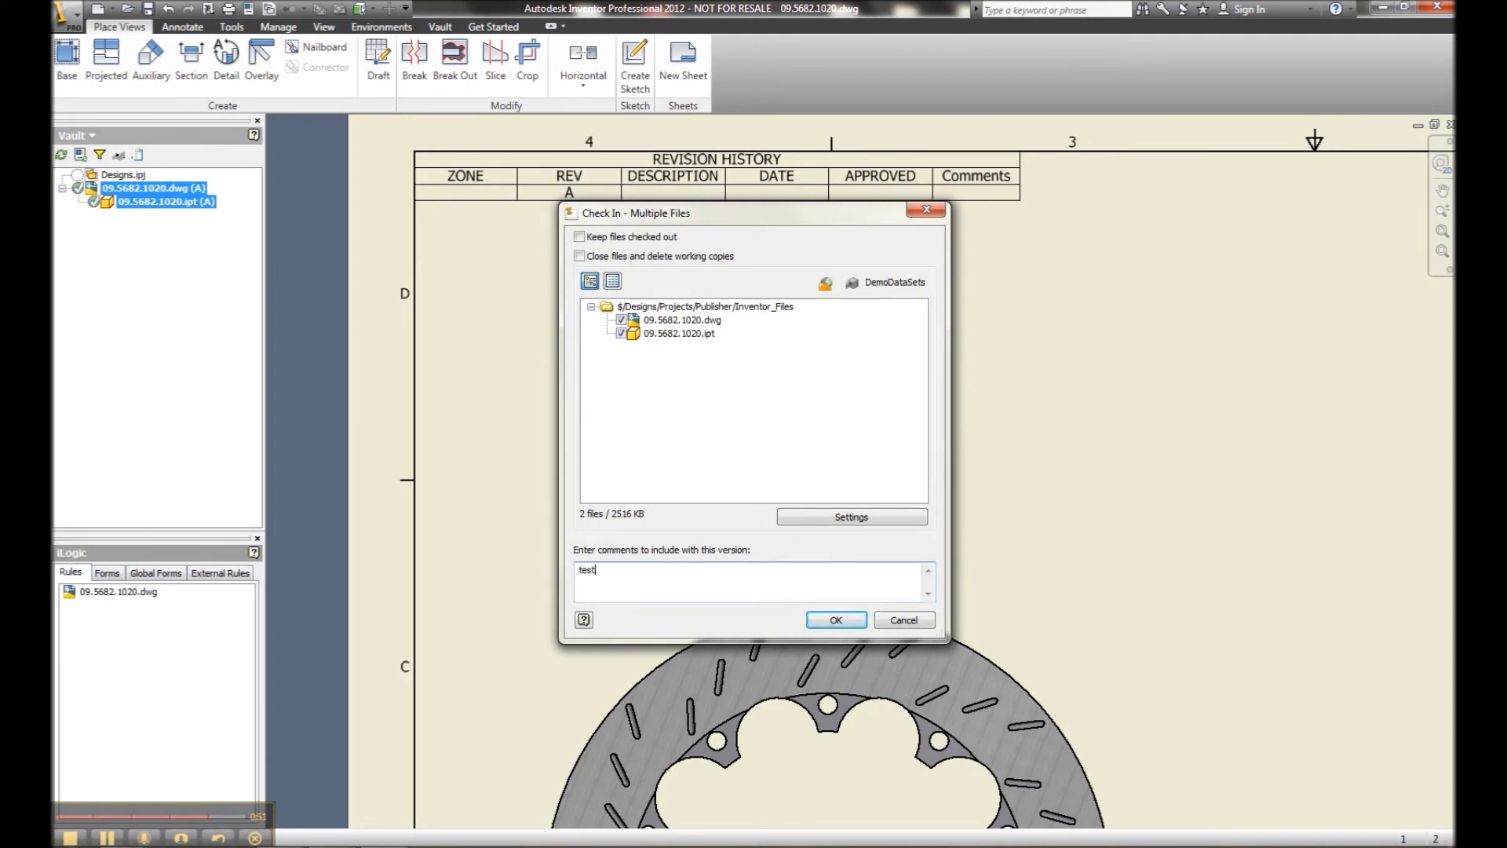
pyautogui.moveTo(673, 569); pyautogui.dragTo(545, 568)
pyautogui.write('test')
pyautogui.click(835, 619)
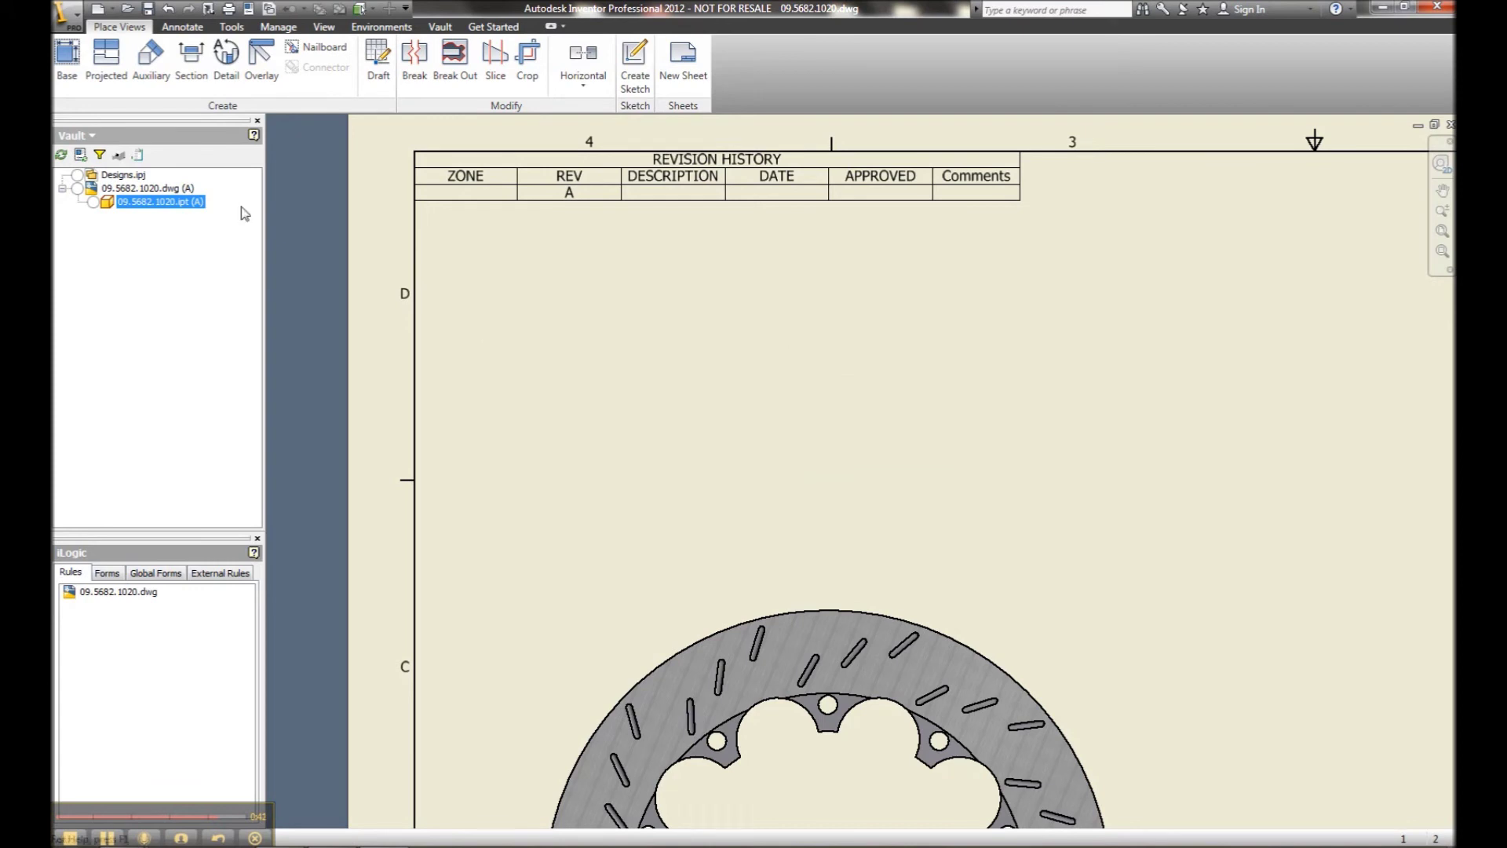
# - Change both files' state to Released with the comment 'rev a change'
pyautogui.keyDown('ctrl'); pyautogui.click(174, 191); pyautogui.keyUp('ctrl')
pyautogui.rightClick(174, 203)
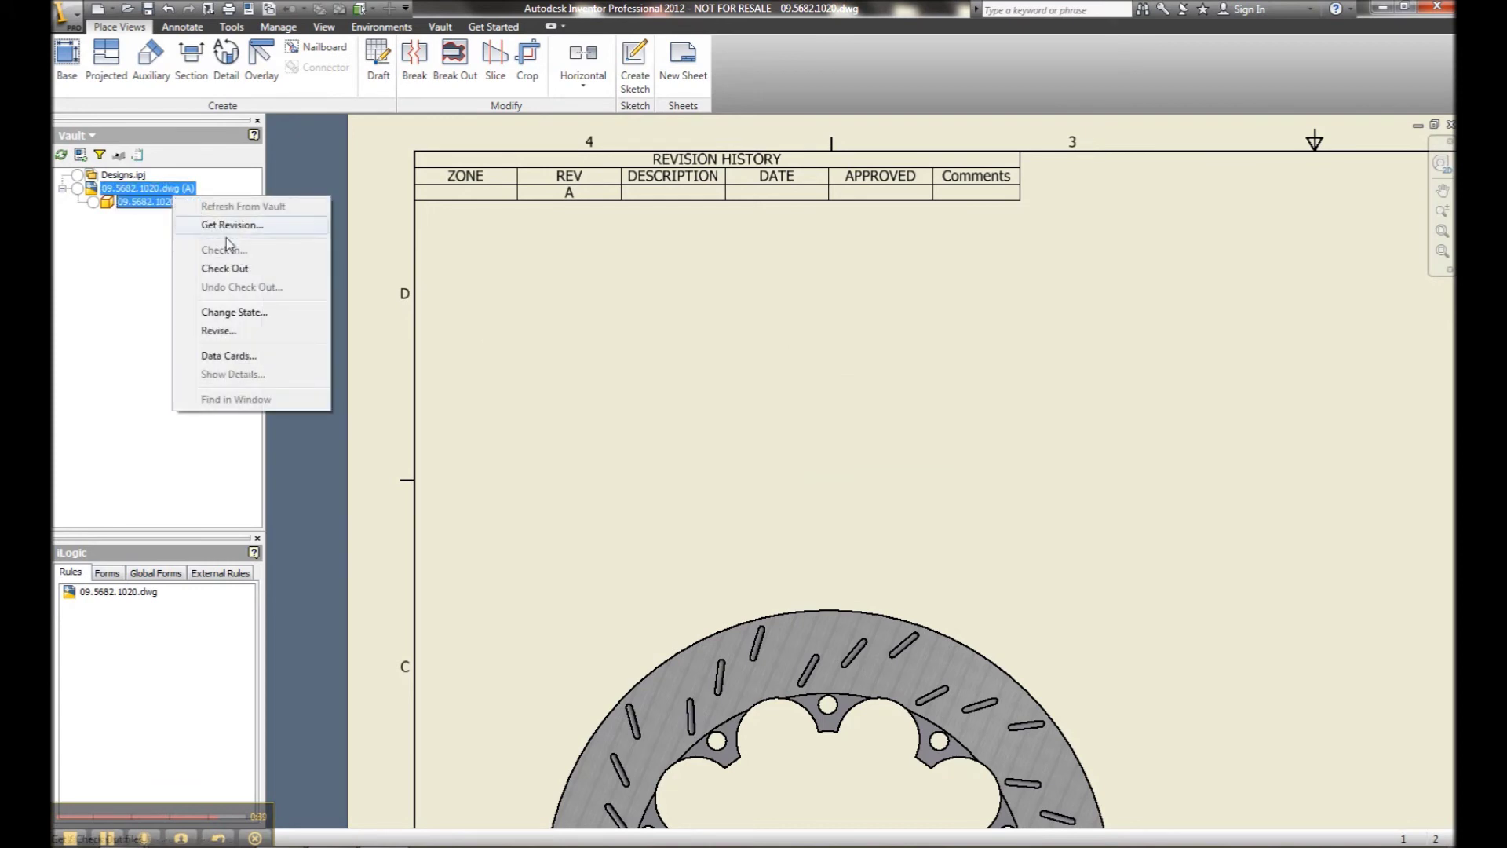
pyautogui.click(235, 311)
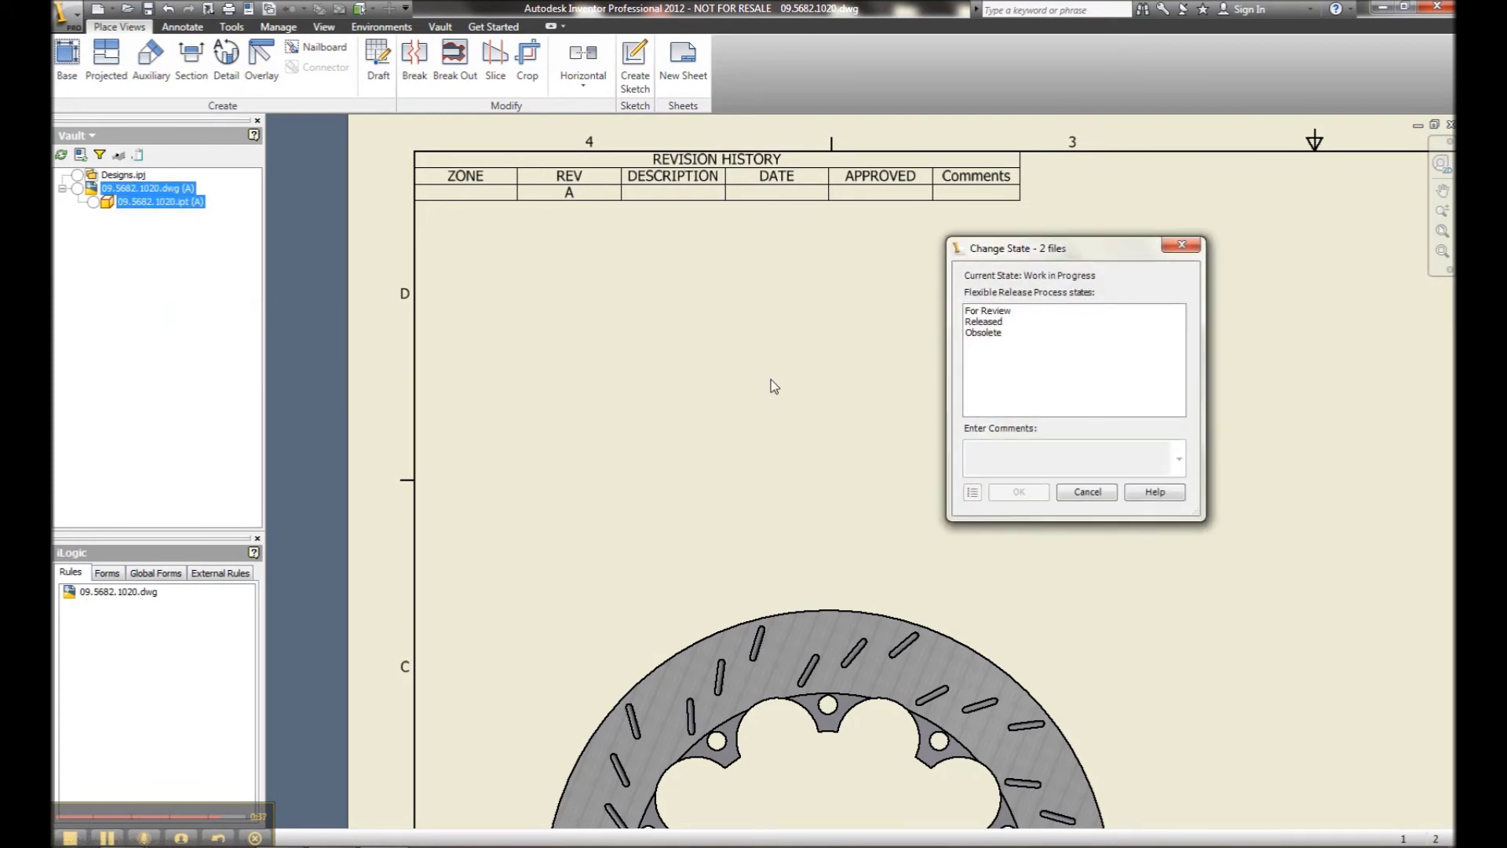
pyautogui.click(984, 323)
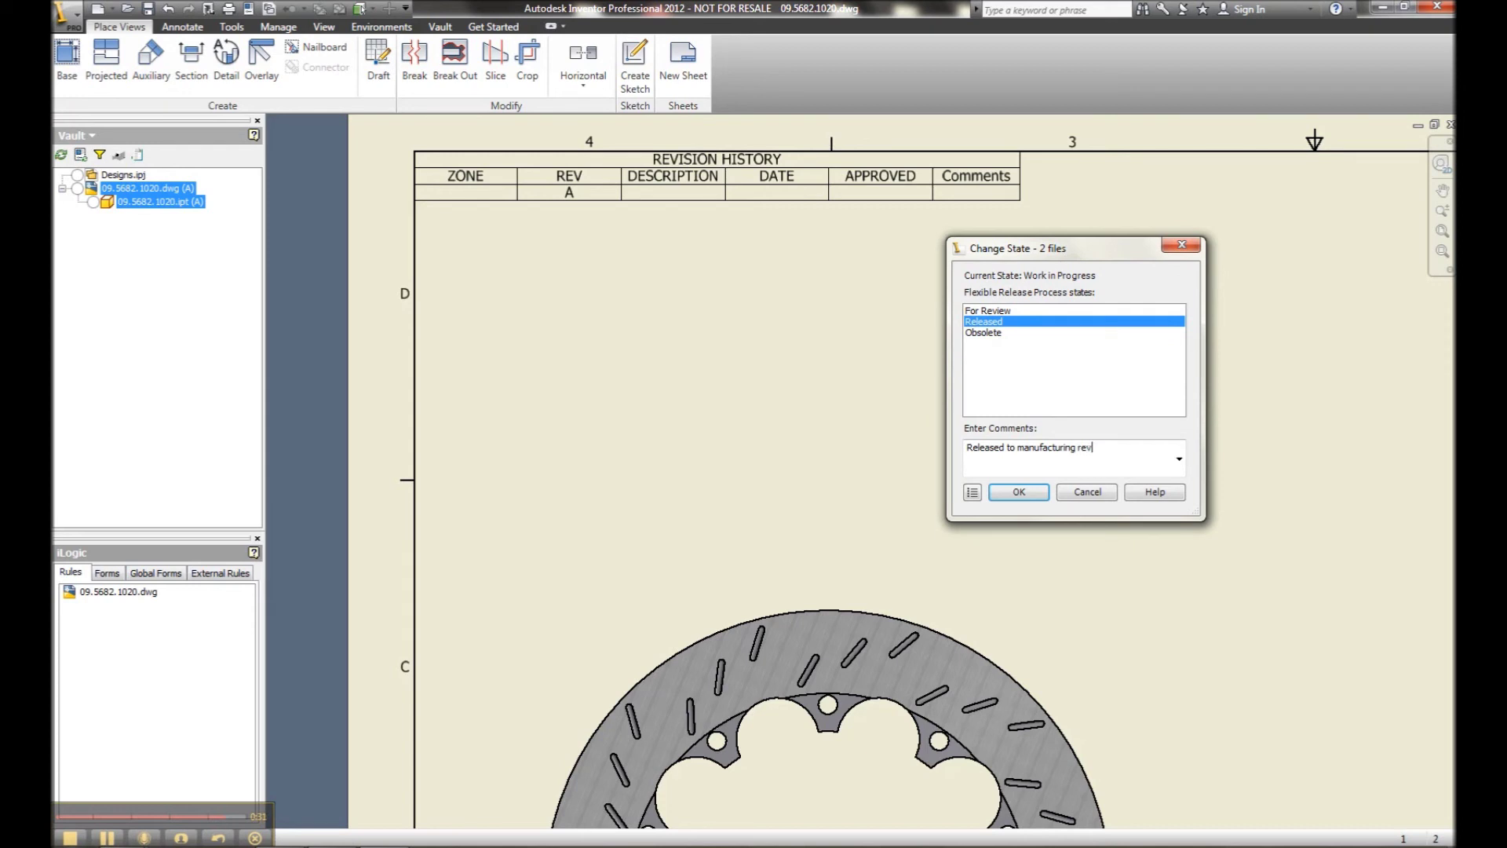
pyautogui.write('rev a change')
pyautogui.click(1019, 491)
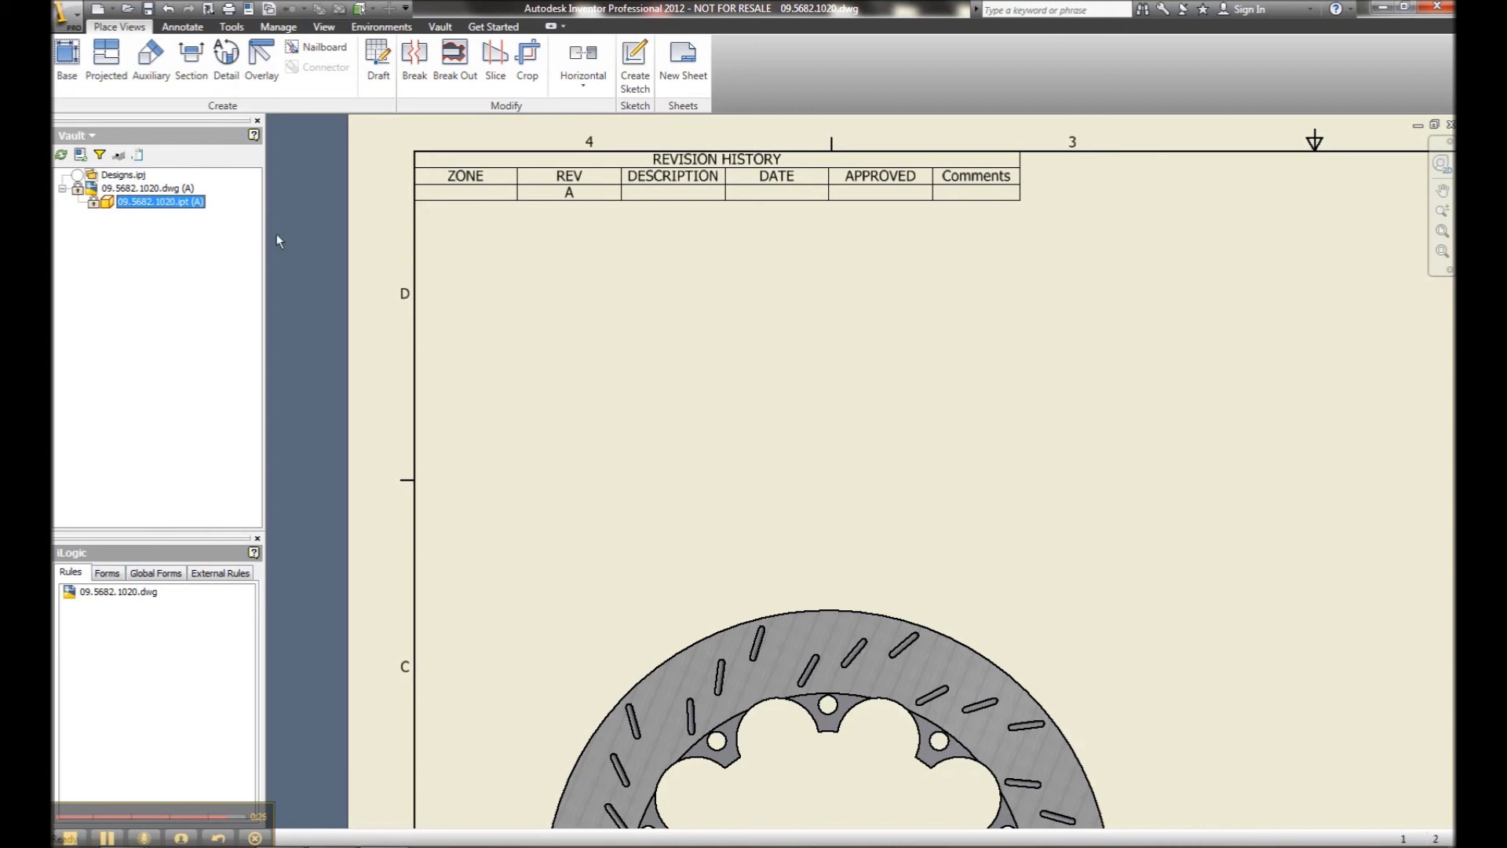
# - Return both files to the Work in Progress state at revision B
pyautogui.rightClick(177, 191)
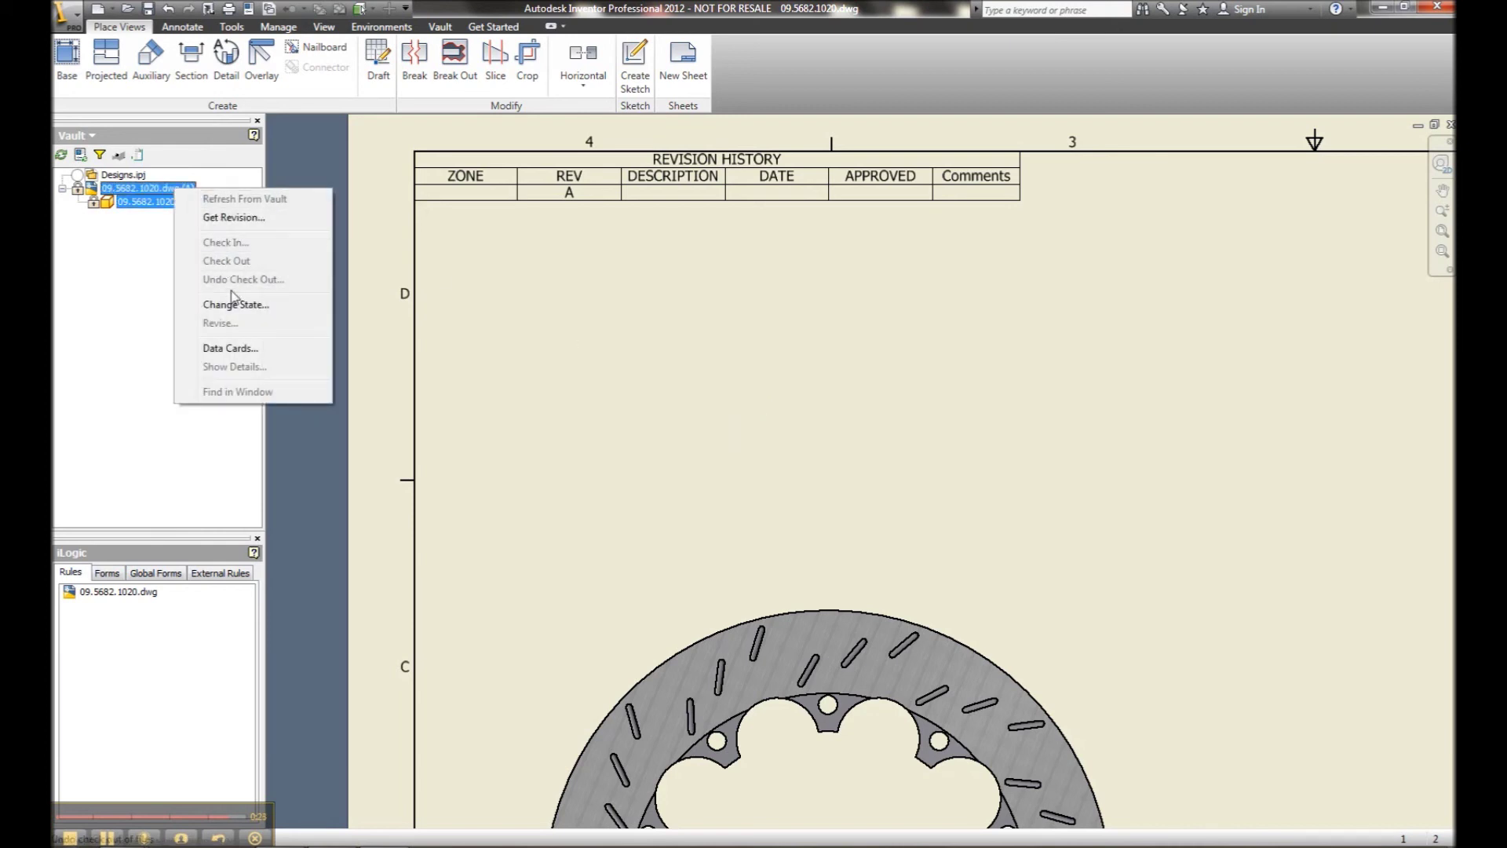
pyautogui.click(235, 305)
pyautogui.click(998, 315)
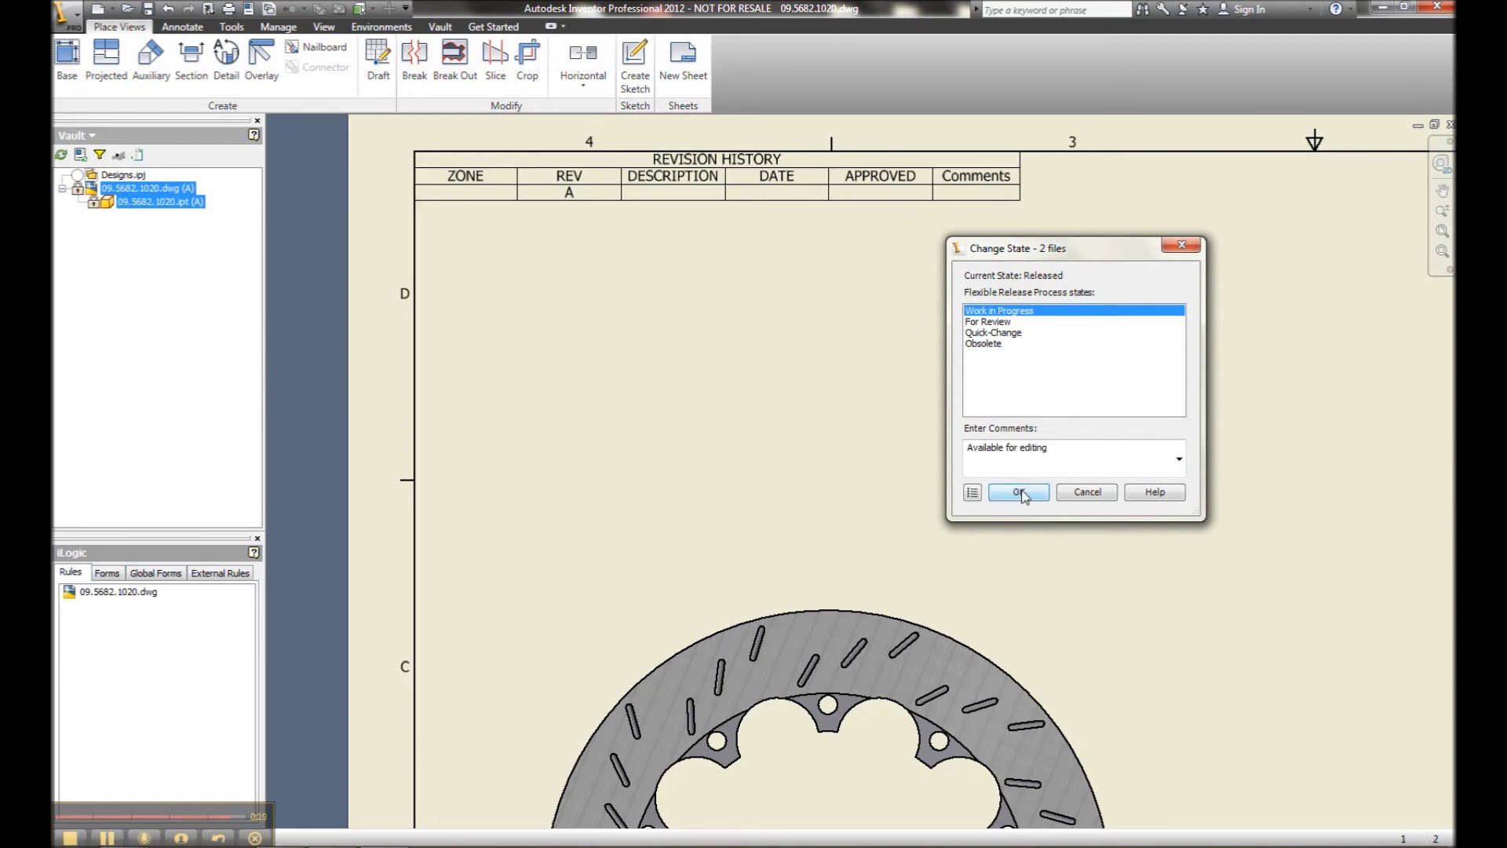
pyautogui.click(1018, 492)
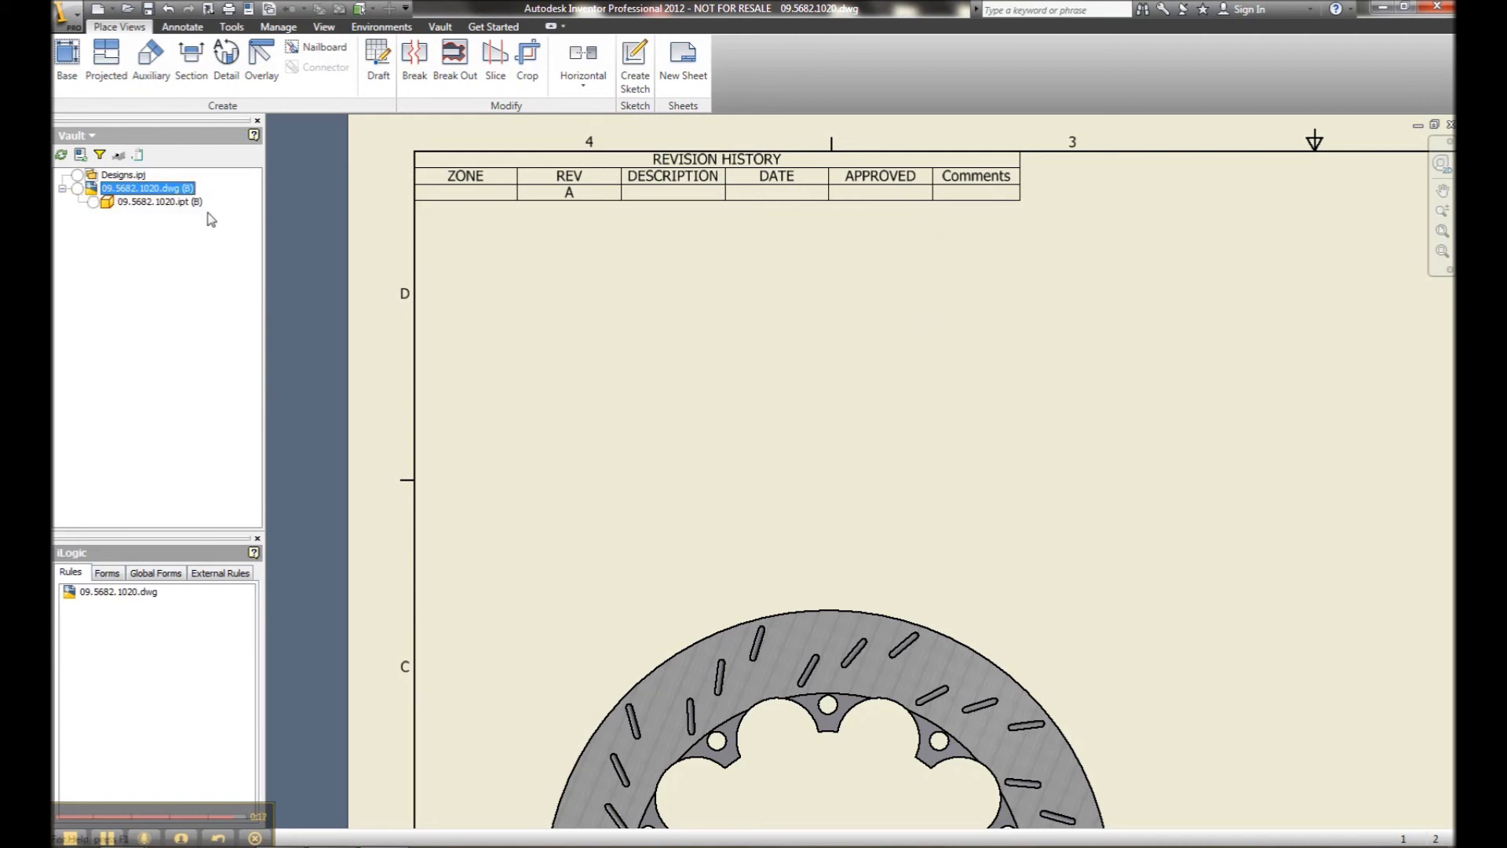
# - Populate the revision table with Vault data, checking out the drawing, so row A fills in
pyautogui.rightClick(165, 188)
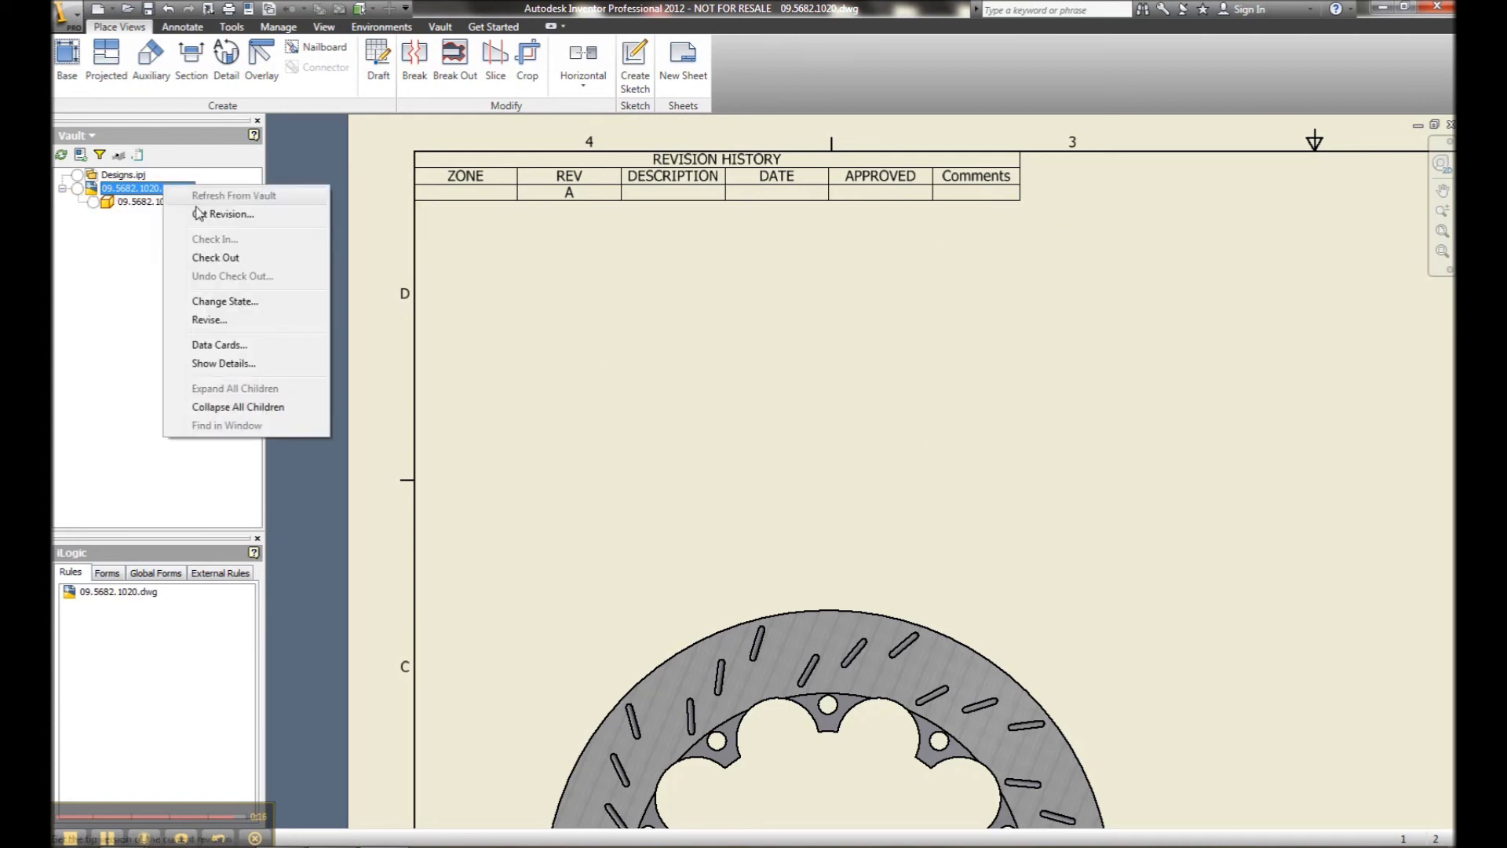
pyautogui.click(233, 259)
pyautogui.click(566, 203)
pyautogui.rightClick(565, 202)
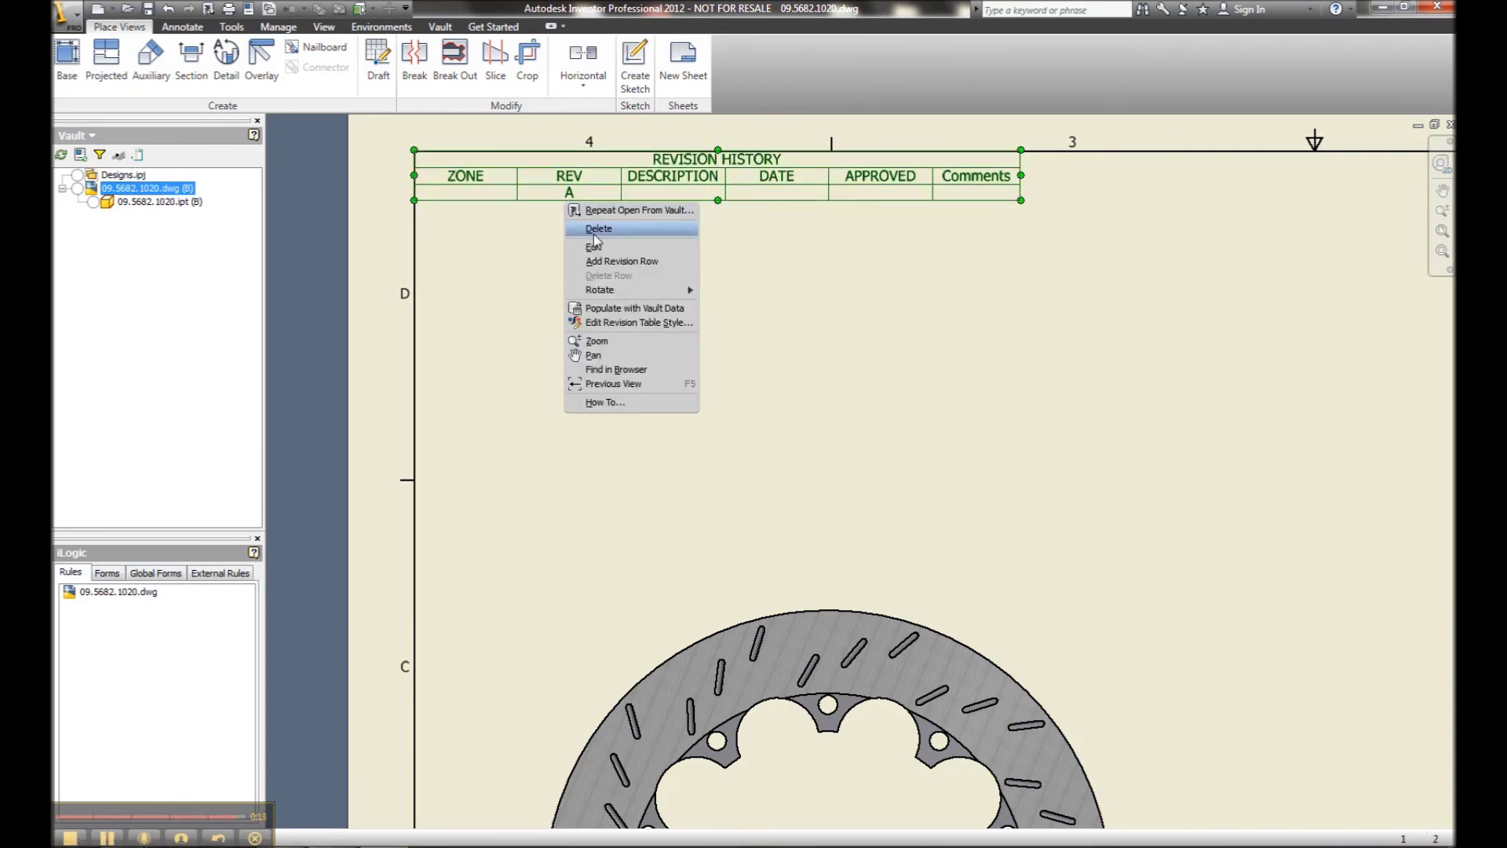
pyautogui.click(613, 309)
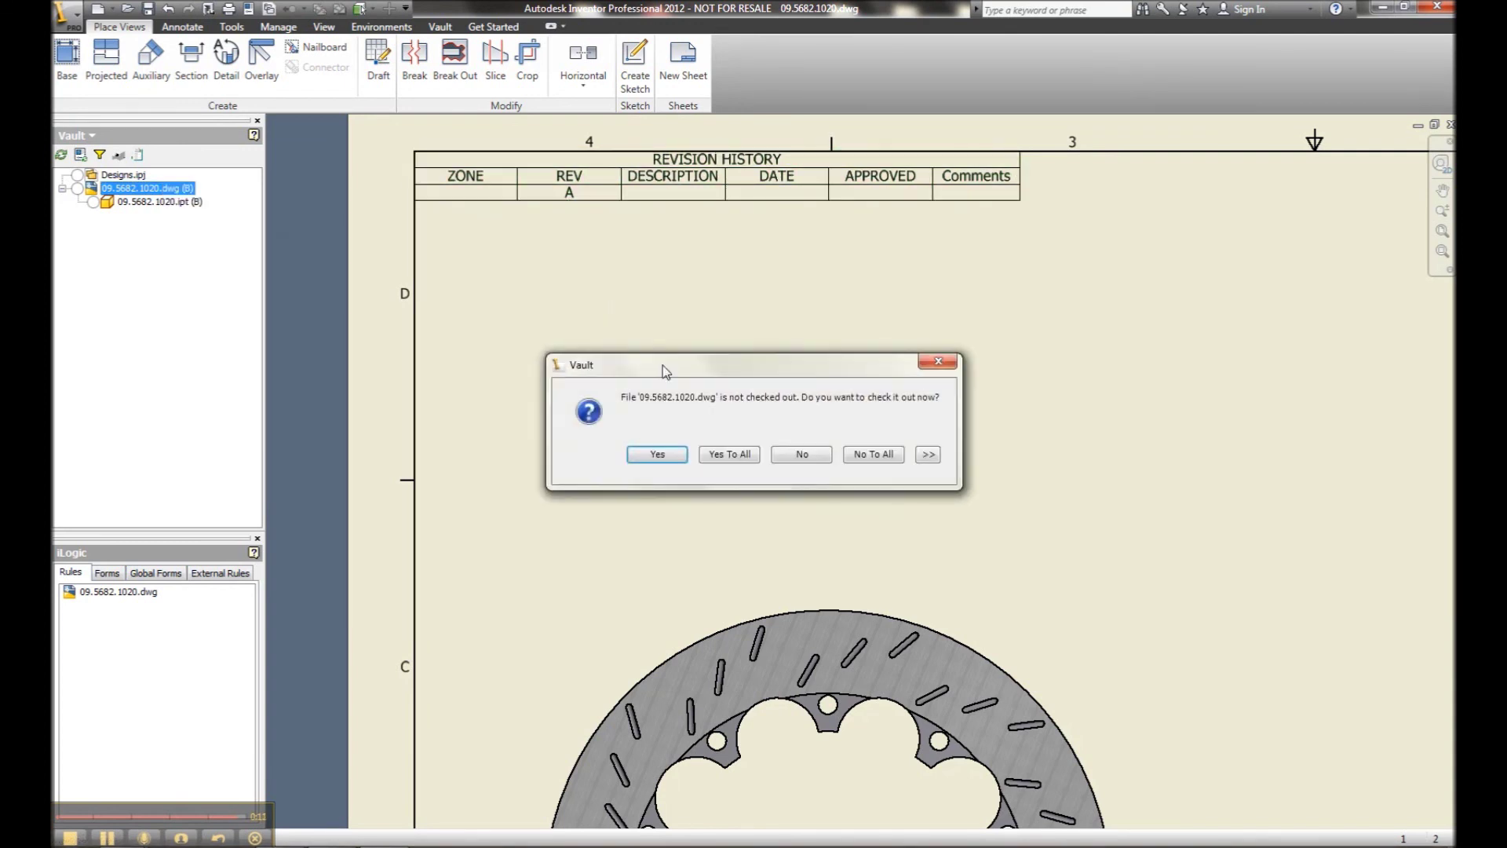
pyautogui.click(657, 453)
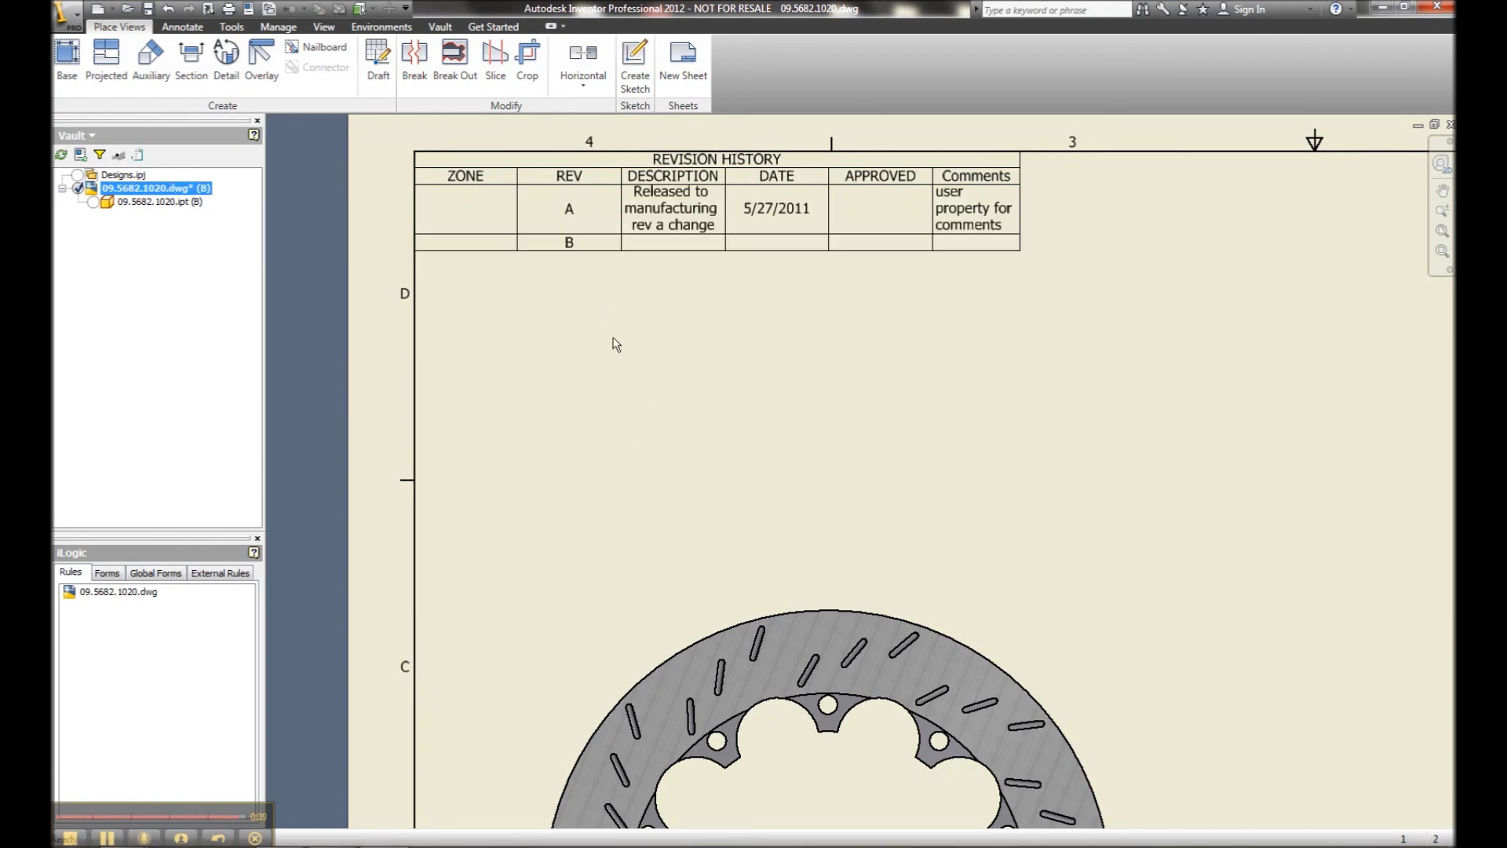
pyautogui.click(675, 246)
pyautogui.click(690, 303)
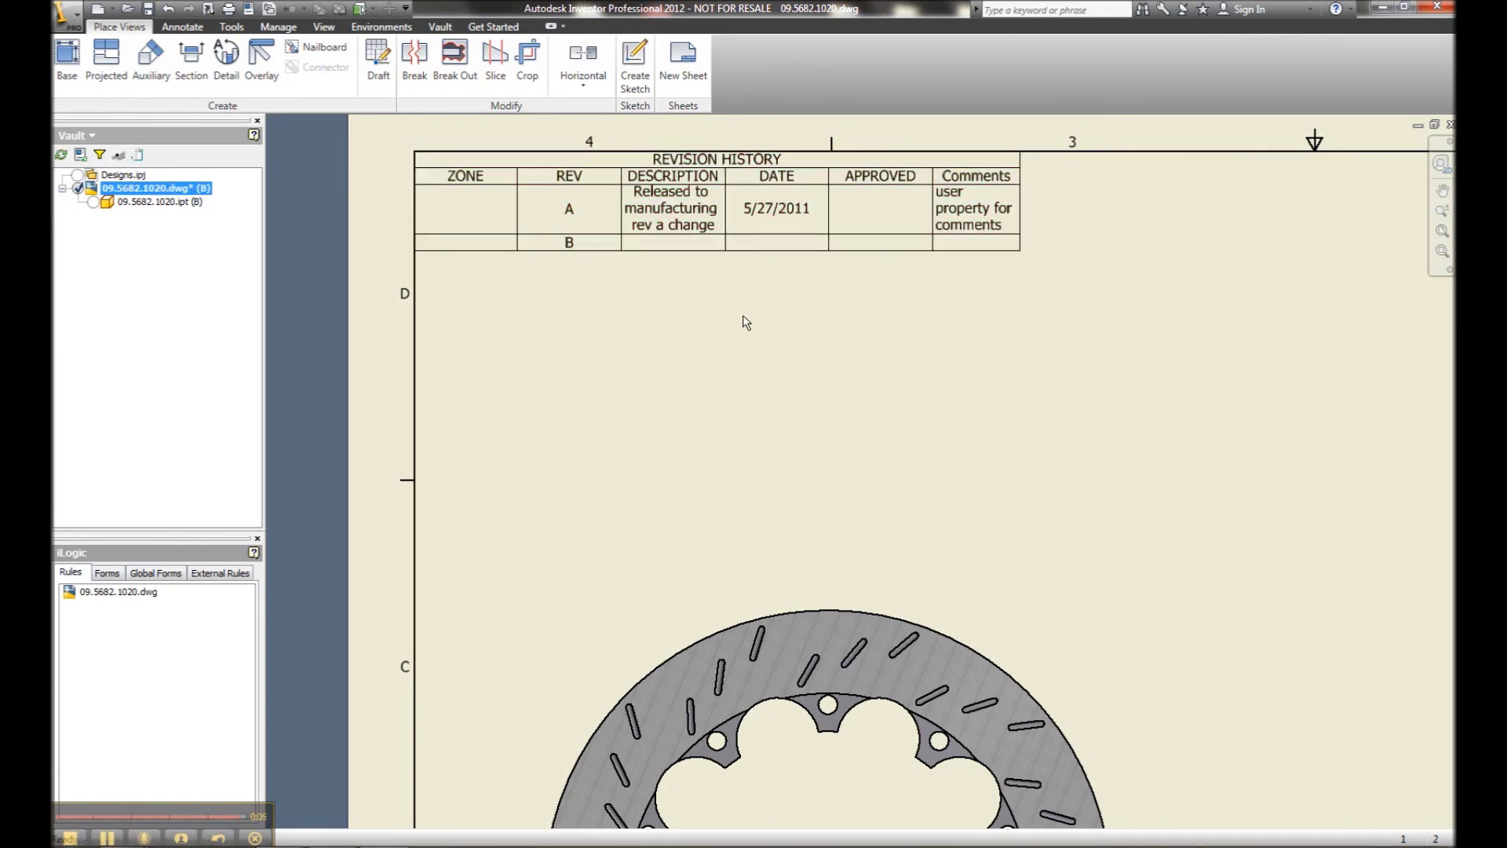